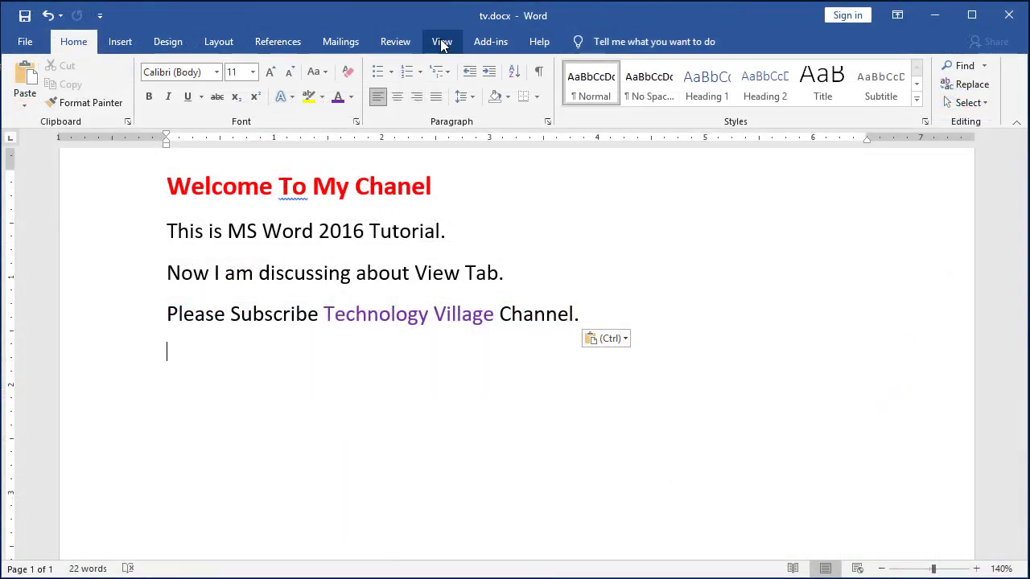
# Switch the ribbon to the View tab for tv.docx.
pyautogui.click(442, 44)
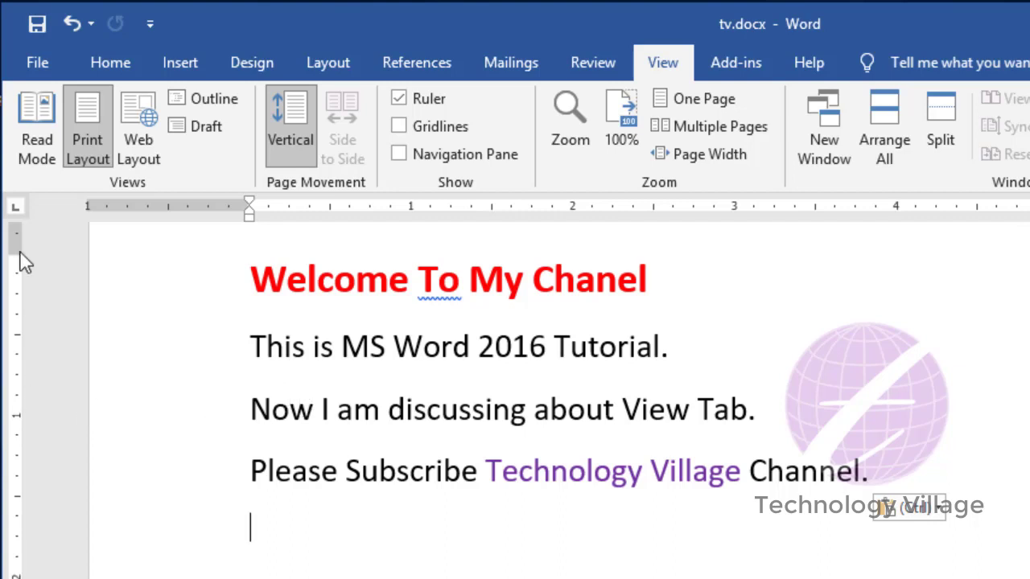
pyautogui.click(45, 144)
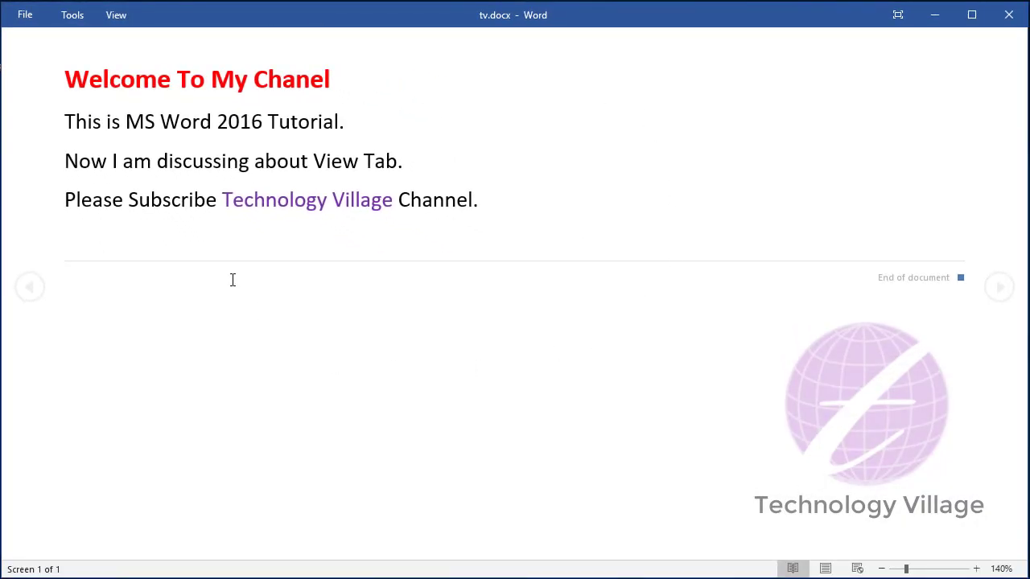
pyautogui.click(116, 15)
pyautogui.click(159, 55)
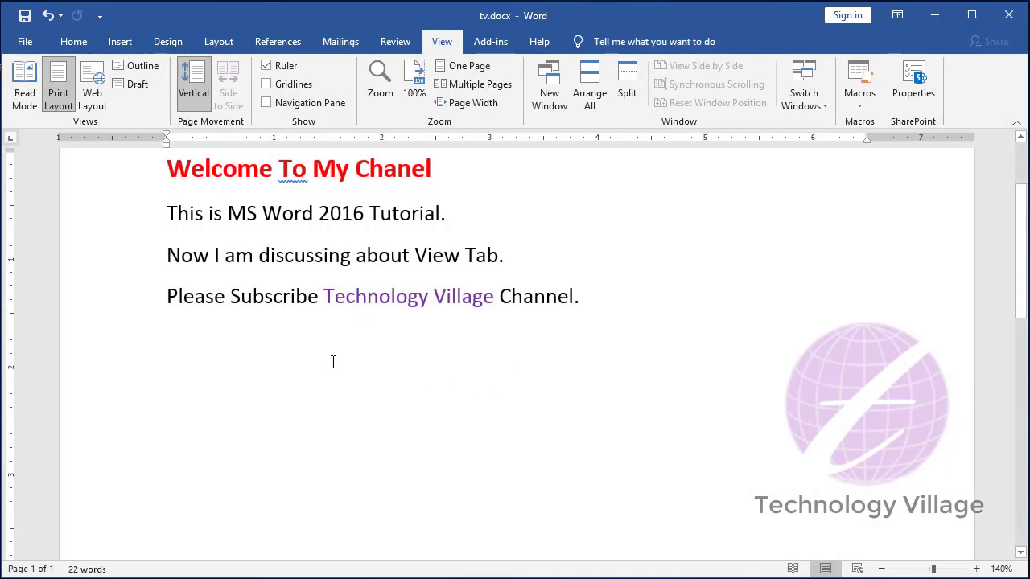
pyautogui.click(92, 96)
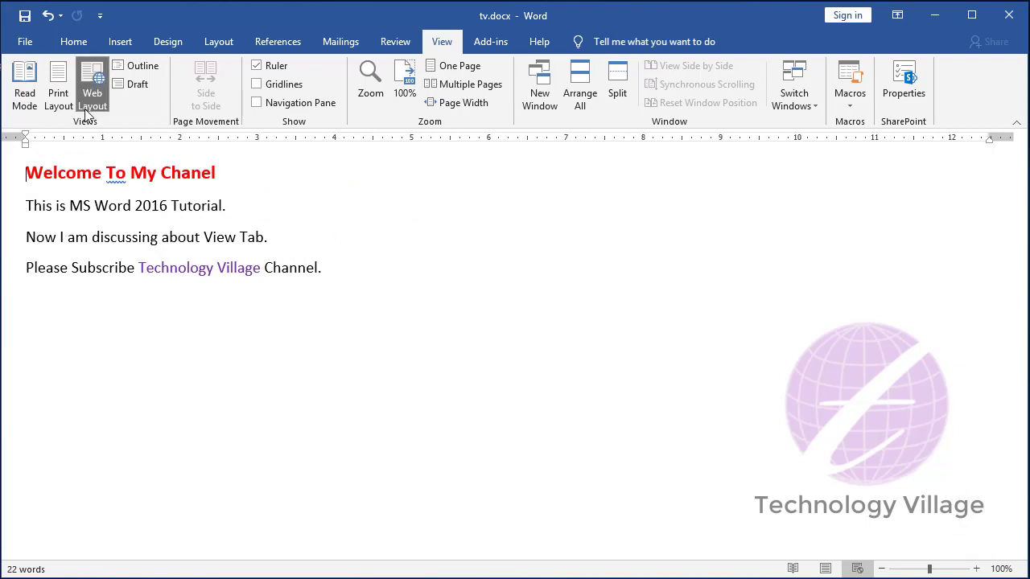
pyautogui.click(140, 66)
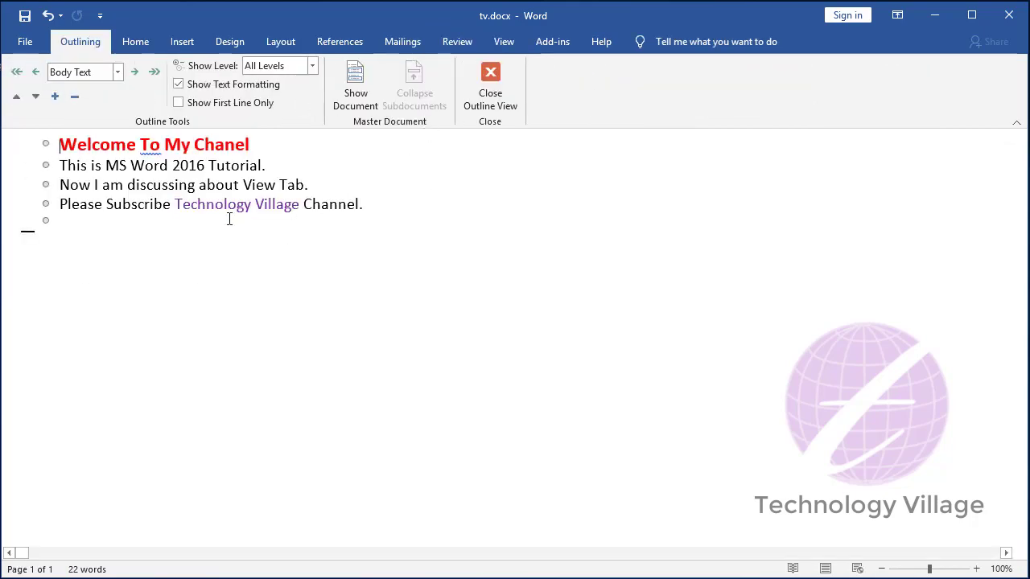
pyautogui.click(491, 88)
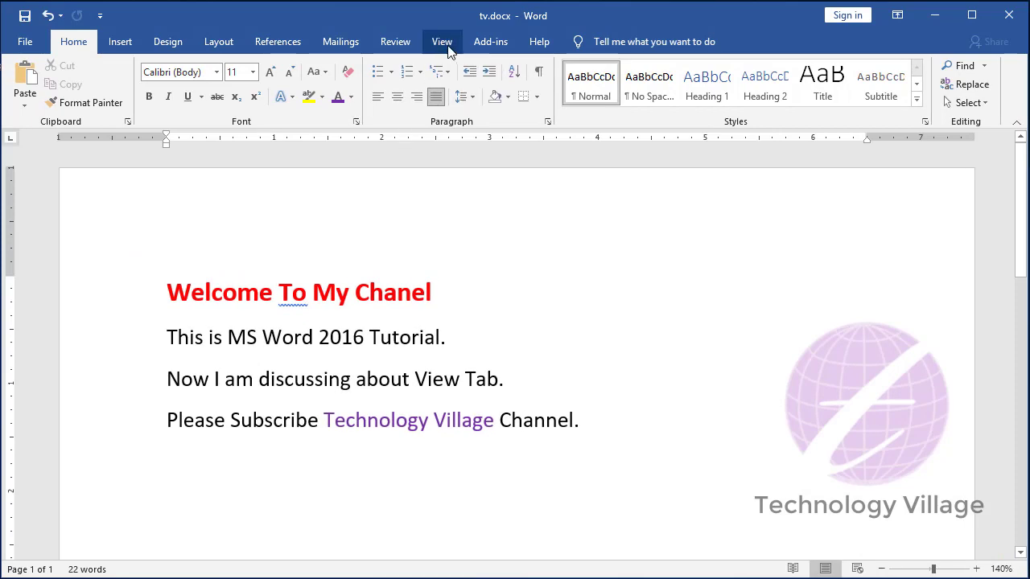
pyautogui.click(447, 47)
pyautogui.click(133, 84)
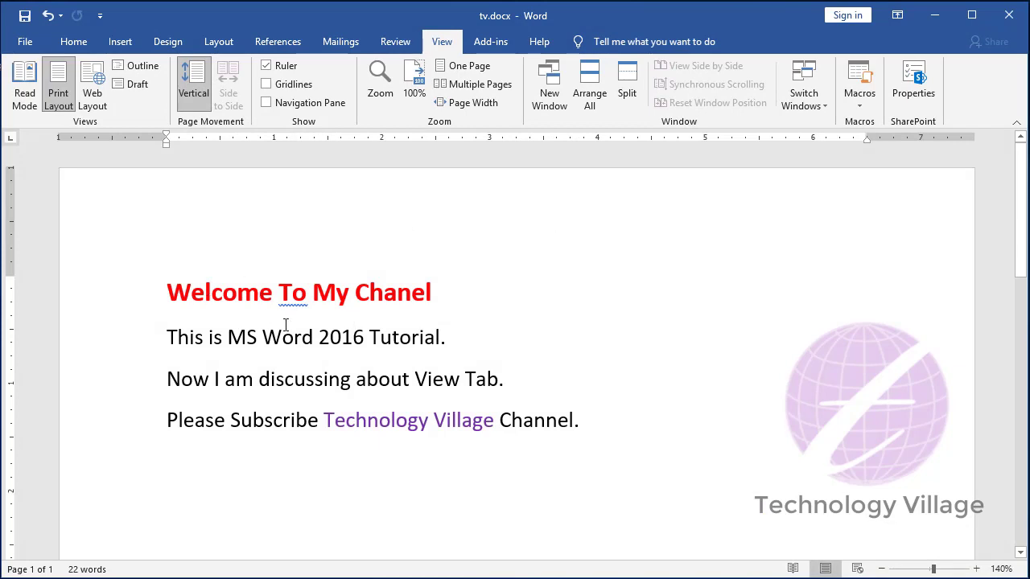
pyautogui.scroll(-3, 291, 324)
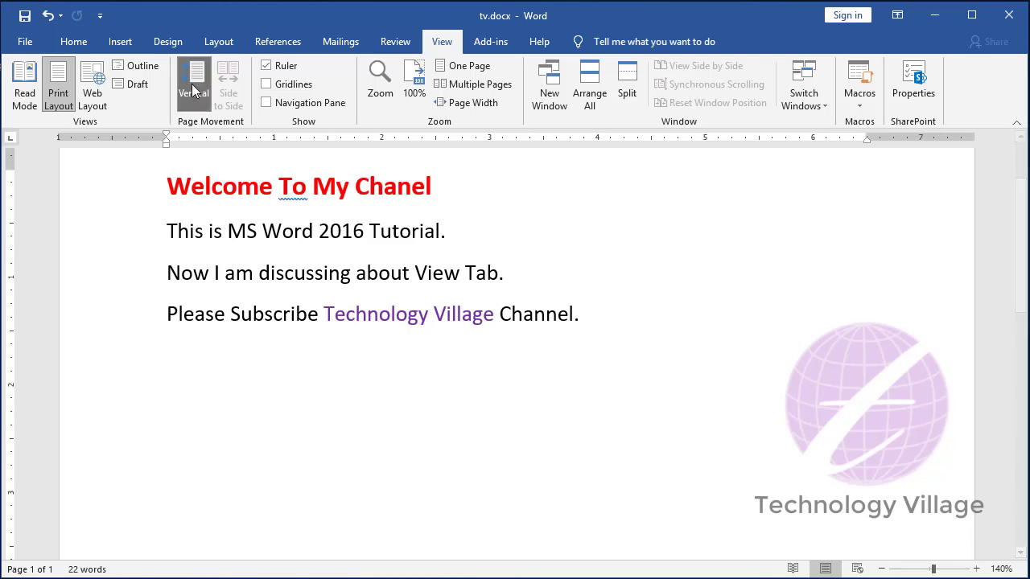
pyautogui.scroll(-5, 506, 378)
pyautogui.scroll(5, 512, 381)
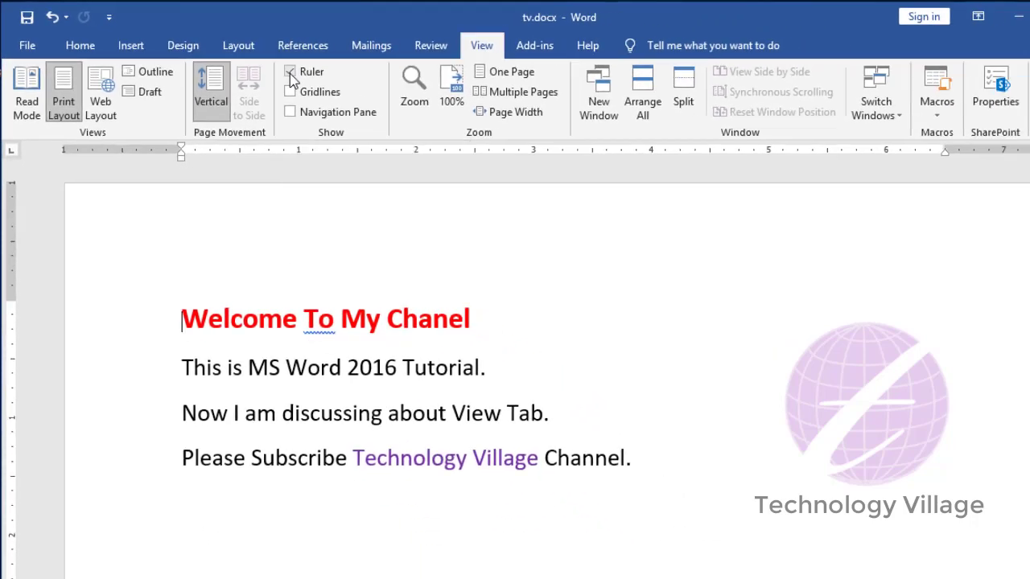
pyautogui.click(290, 74)
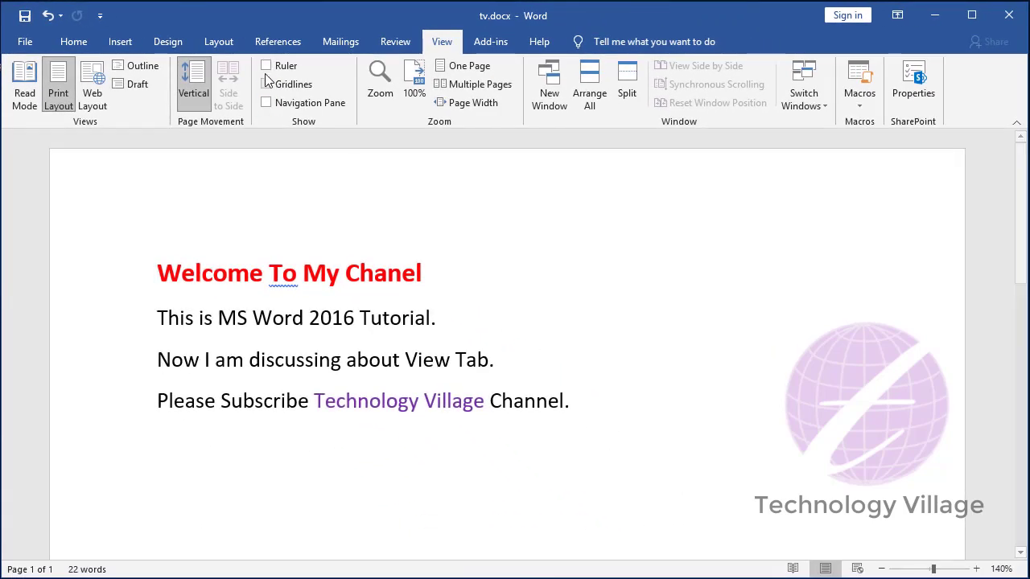
pyautogui.click(266, 66)
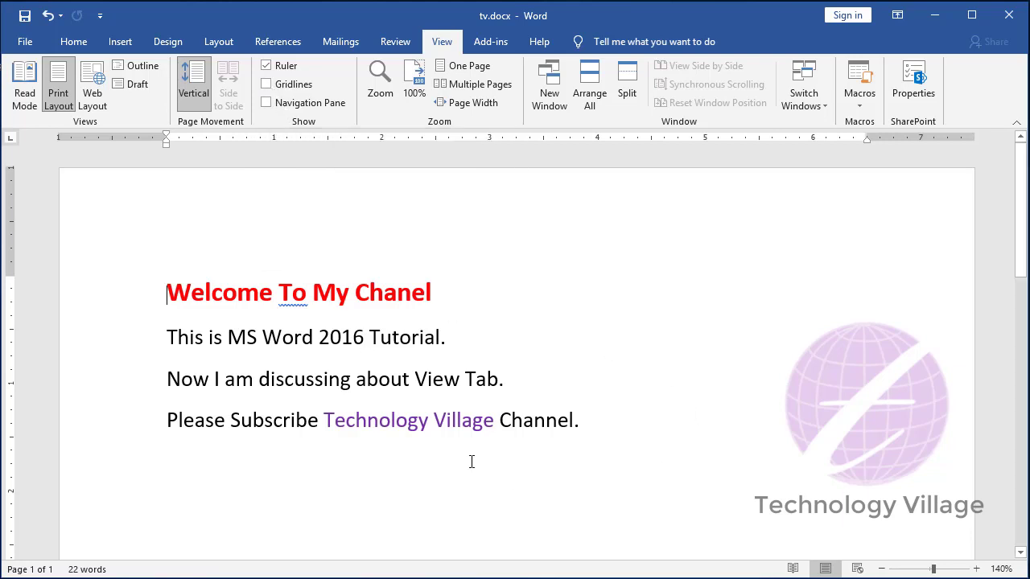
pyautogui.click(266, 84)
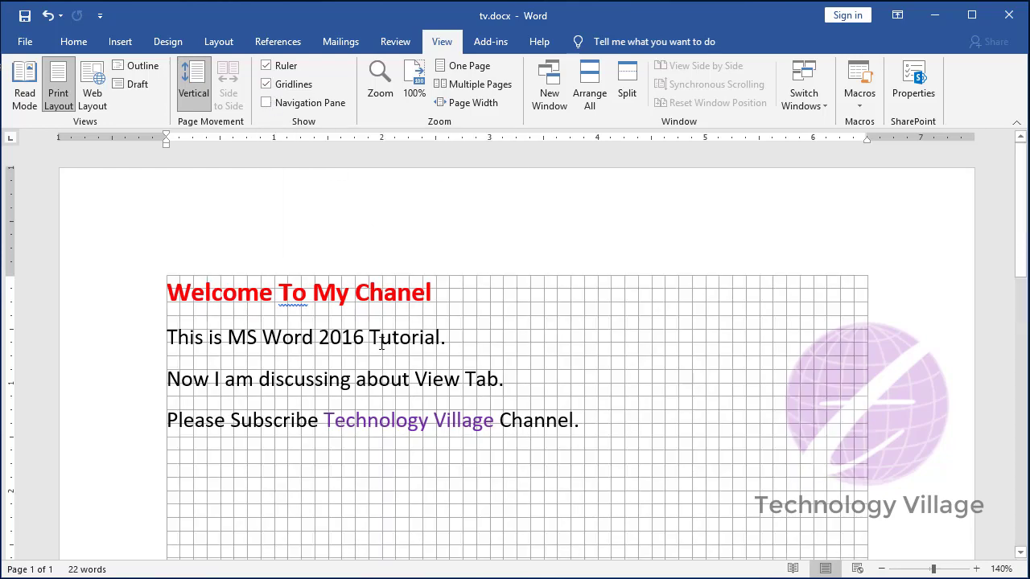
pyautogui.scroll(5, 481, 389)
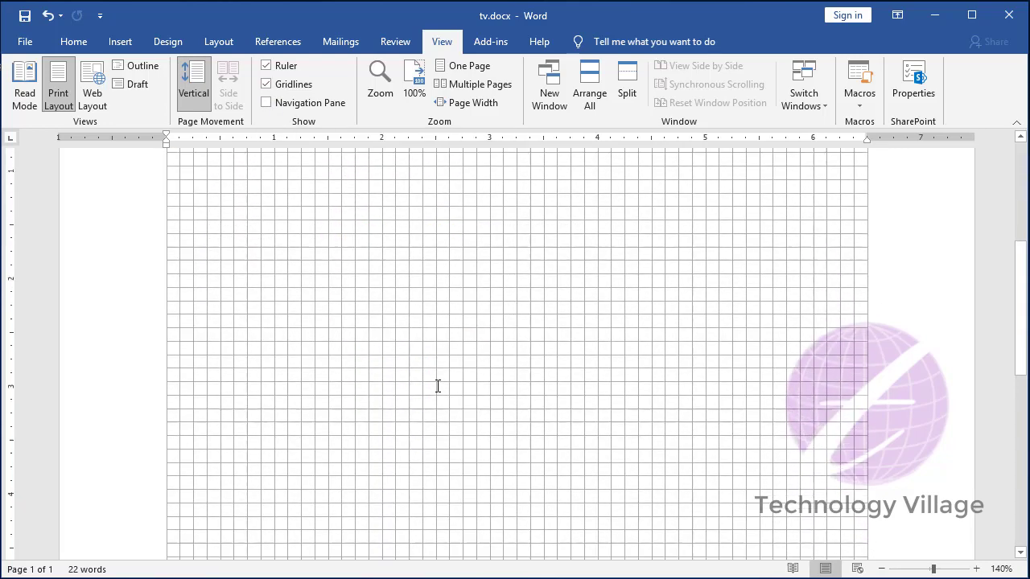
pyautogui.scroll(3, 412, 379)
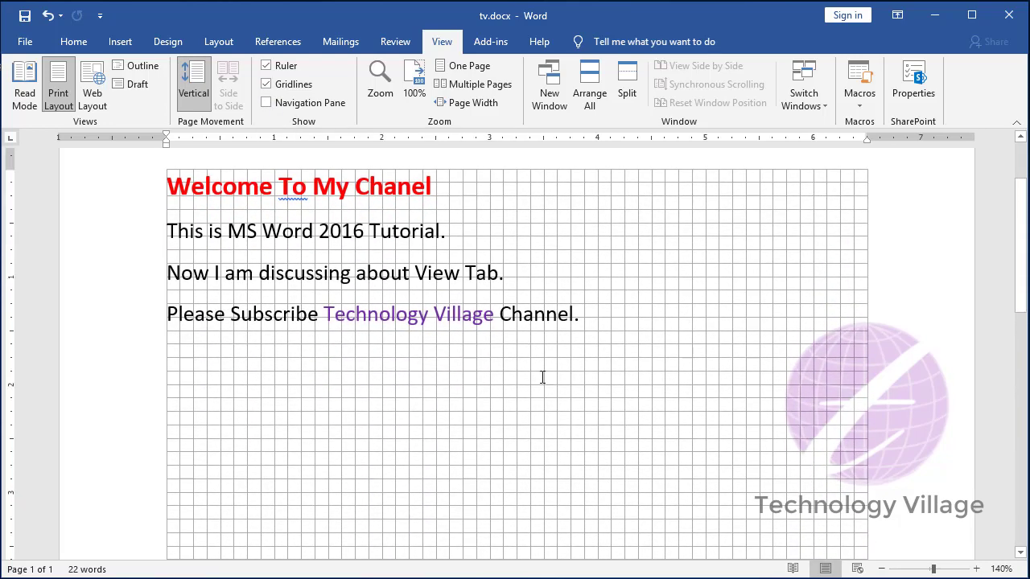
pyautogui.click(266, 85)
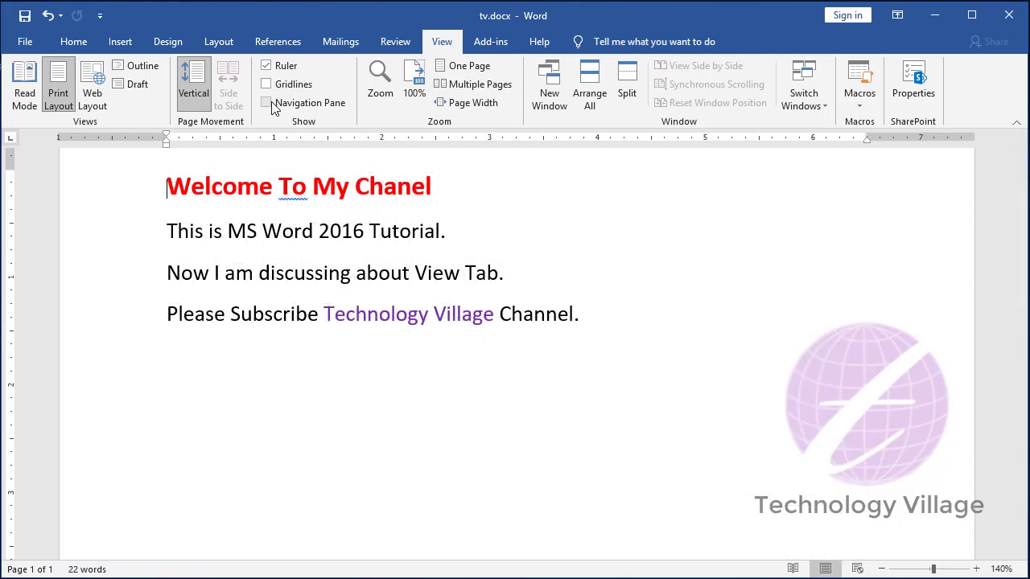
pyautogui.click(266, 103)
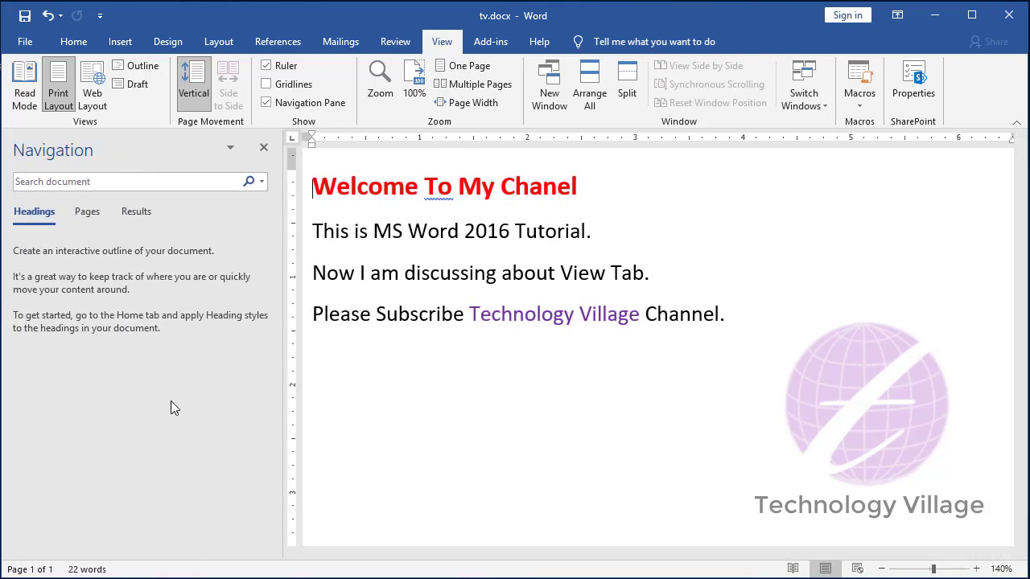
pyautogui.click(88, 212)
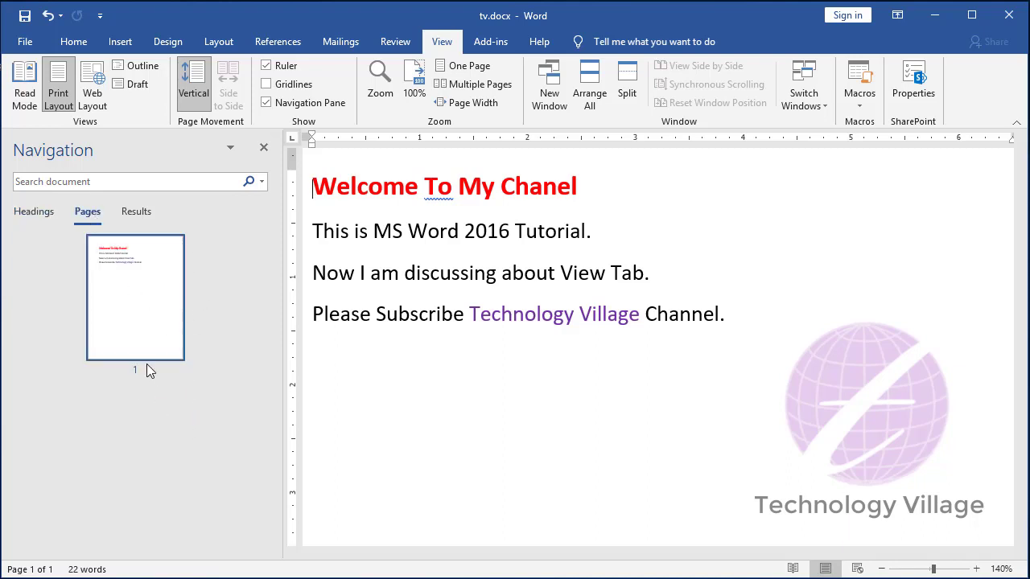
pyautogui.click(777, 319)
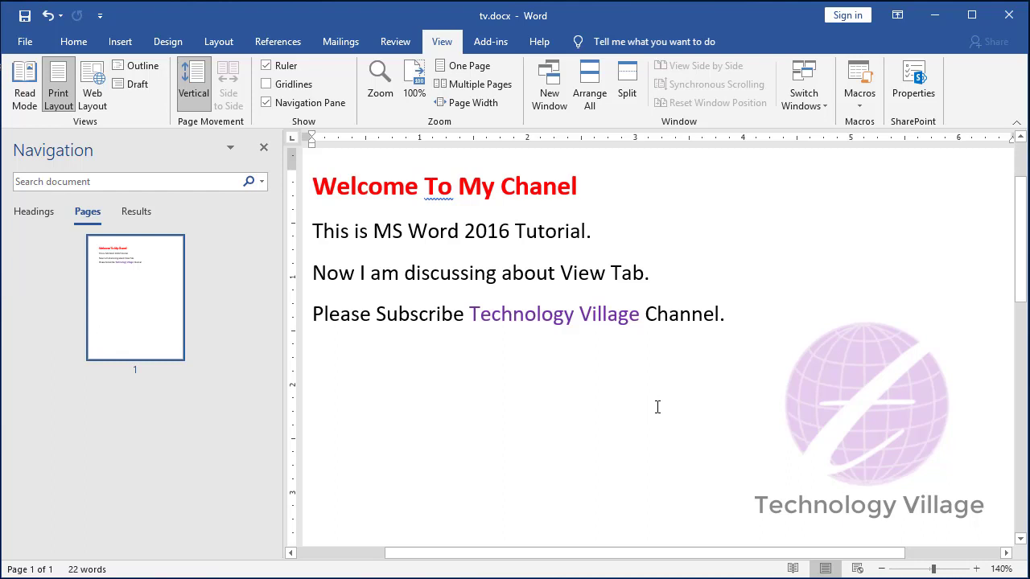
pyautogui.click(116, 45)
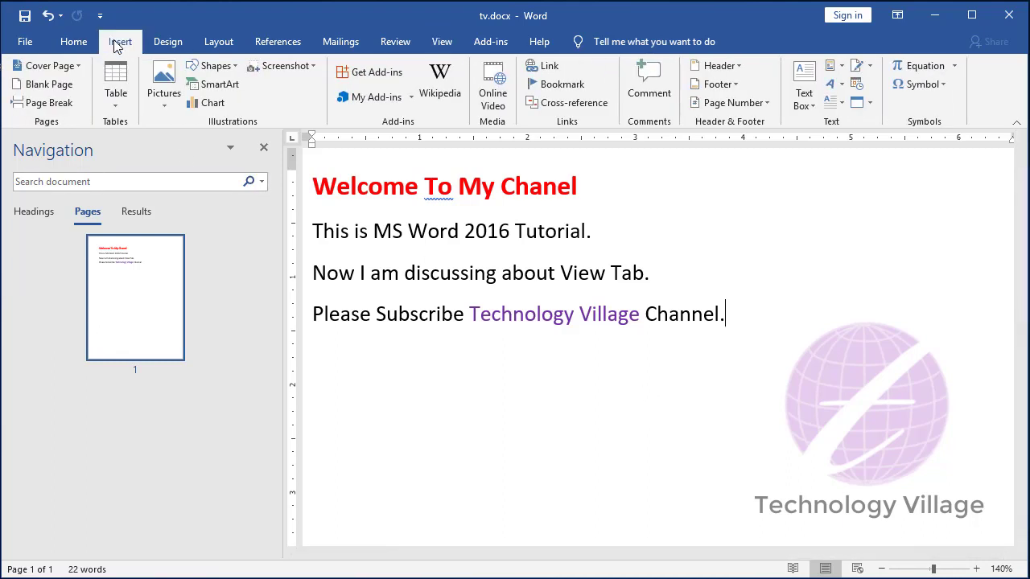
pyautogui.click(63, 105)
pyautogui.click(63, 105)
pyautogui.click(63, 105)
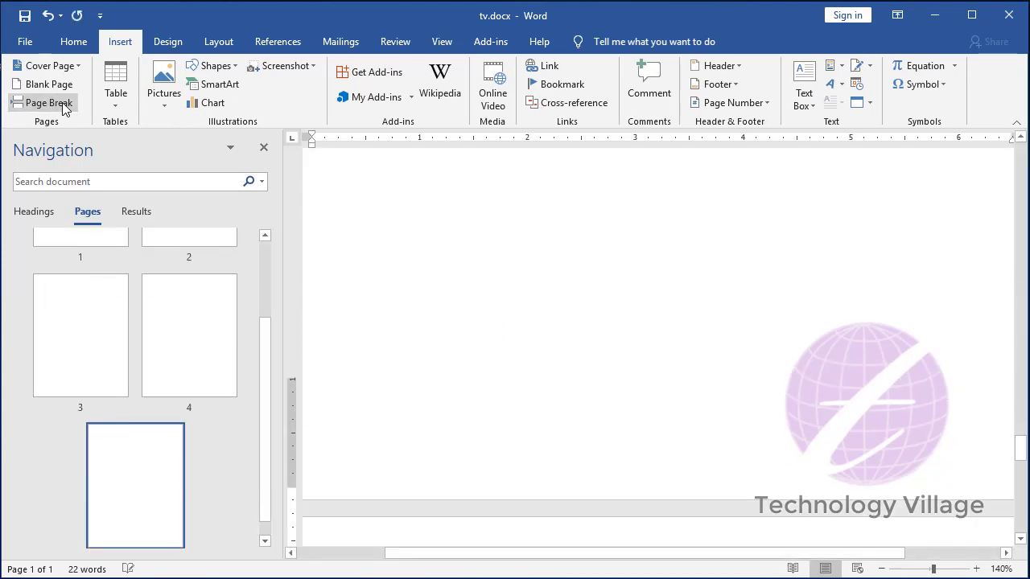
pyautogui.click(63, 105)
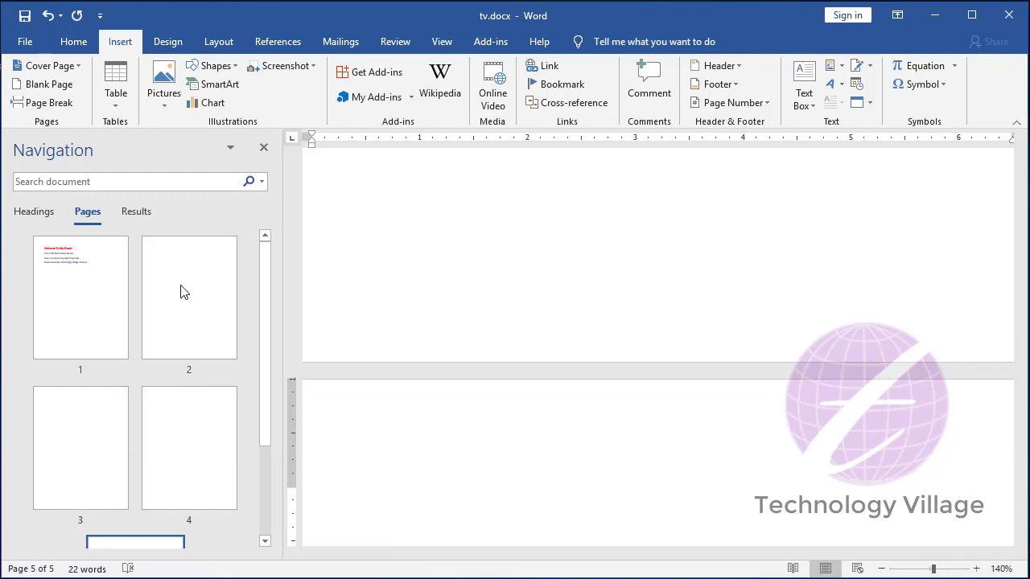
pyautogui.click(181, 292)
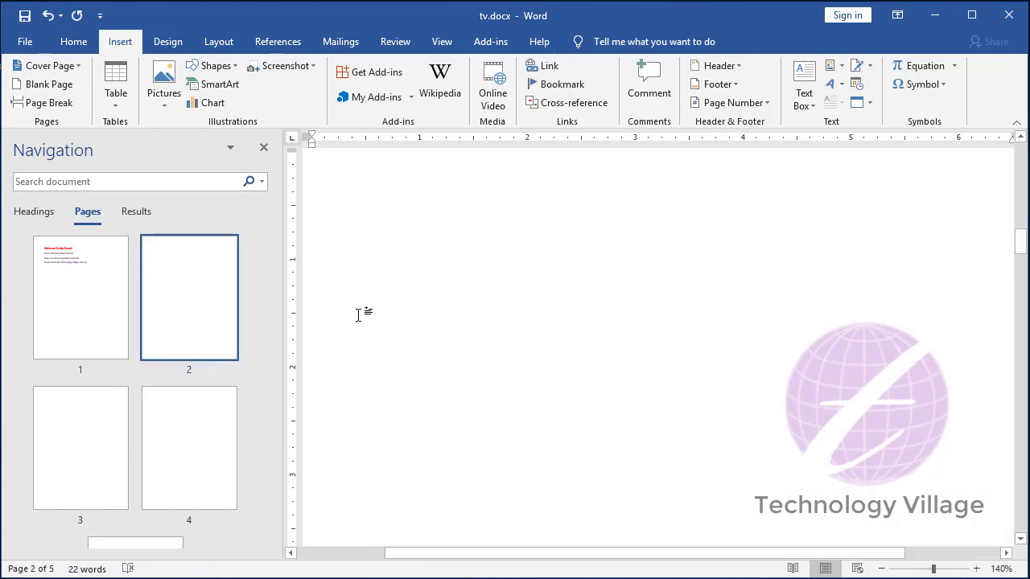
pyautogui.click(74, 291)
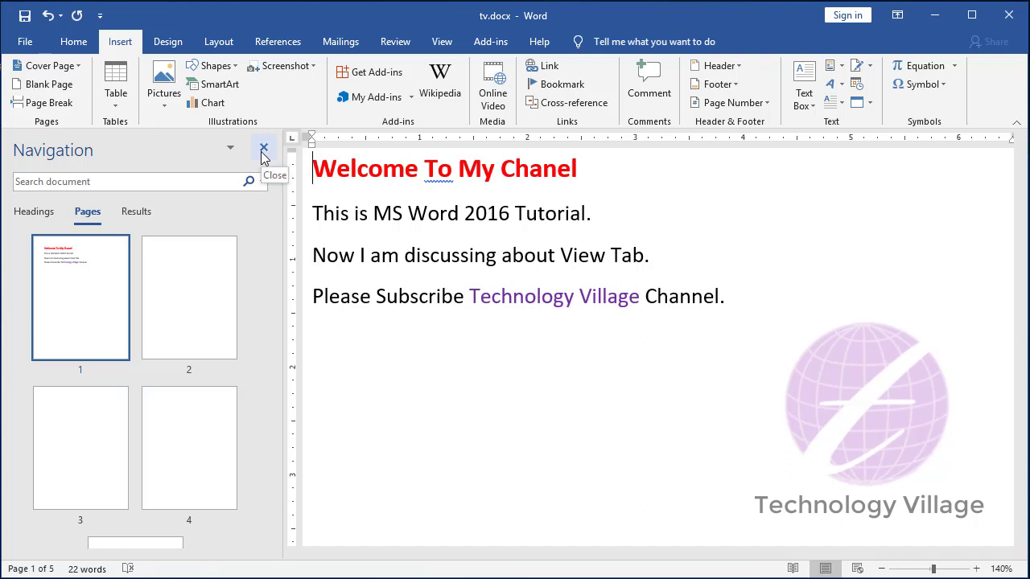
pyautogui.click(444, 43)
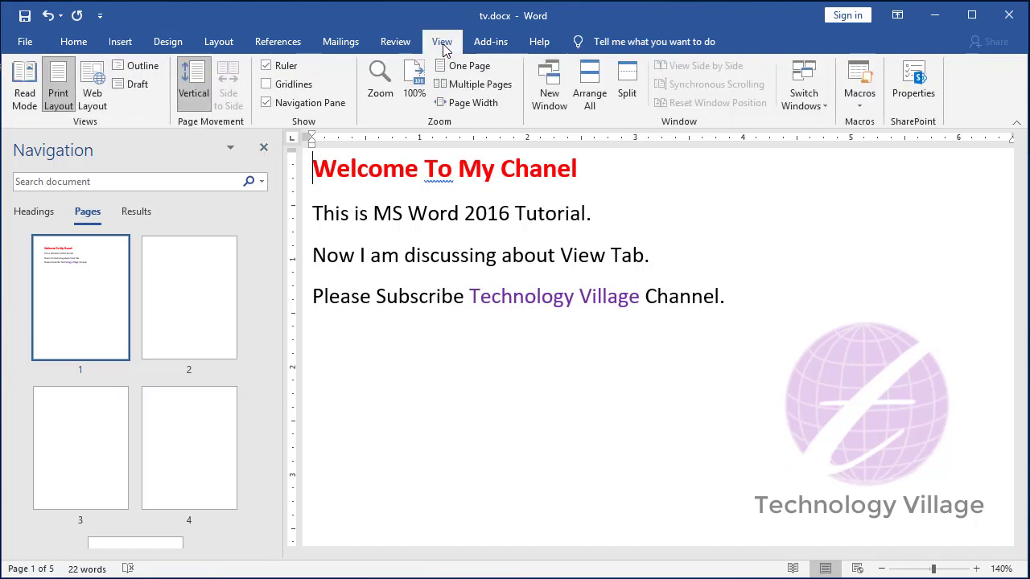
pyautogui.click(267, 102)
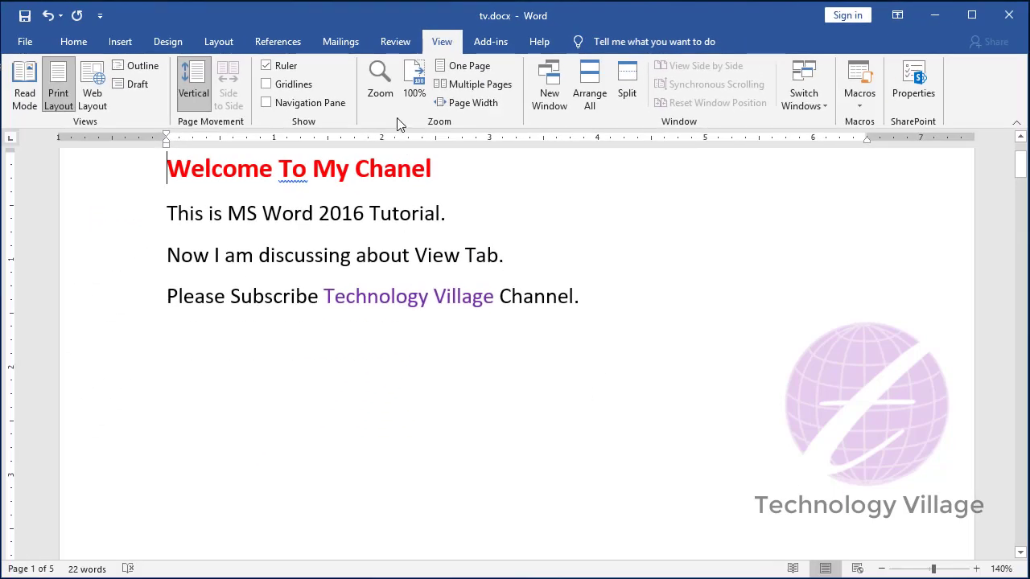
# Cycle the view through 100%, One Page and Multiple Pages, ending on Page Width.
pyautogui.click(414, 80)
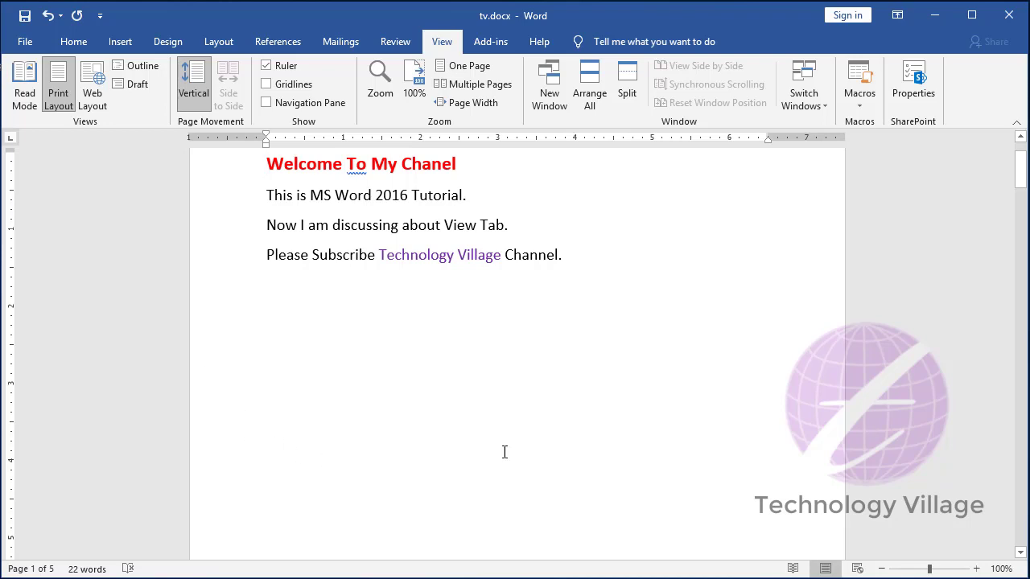
pyautogui.click(461, 71)
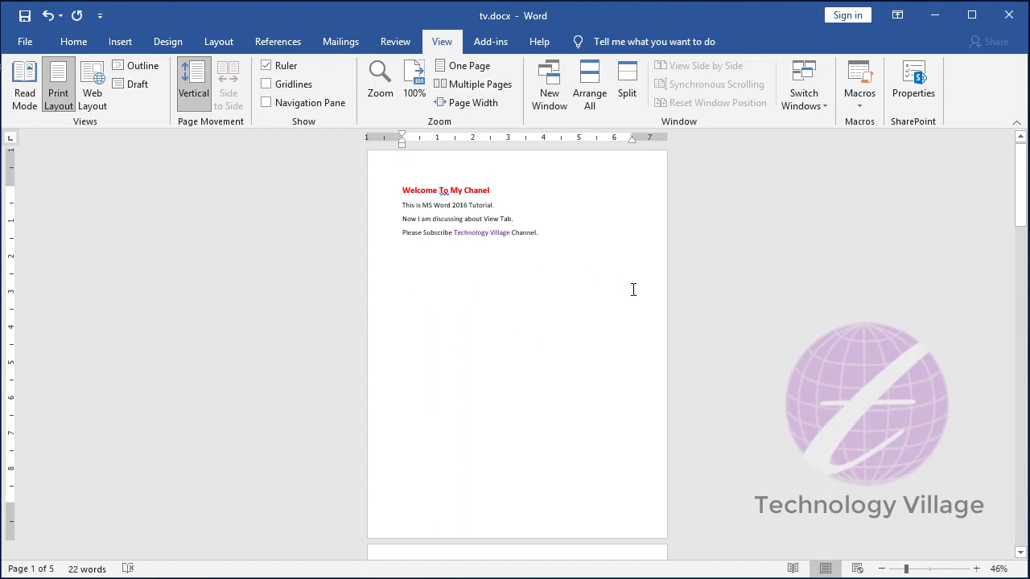
pyautogui.click(480, 89)
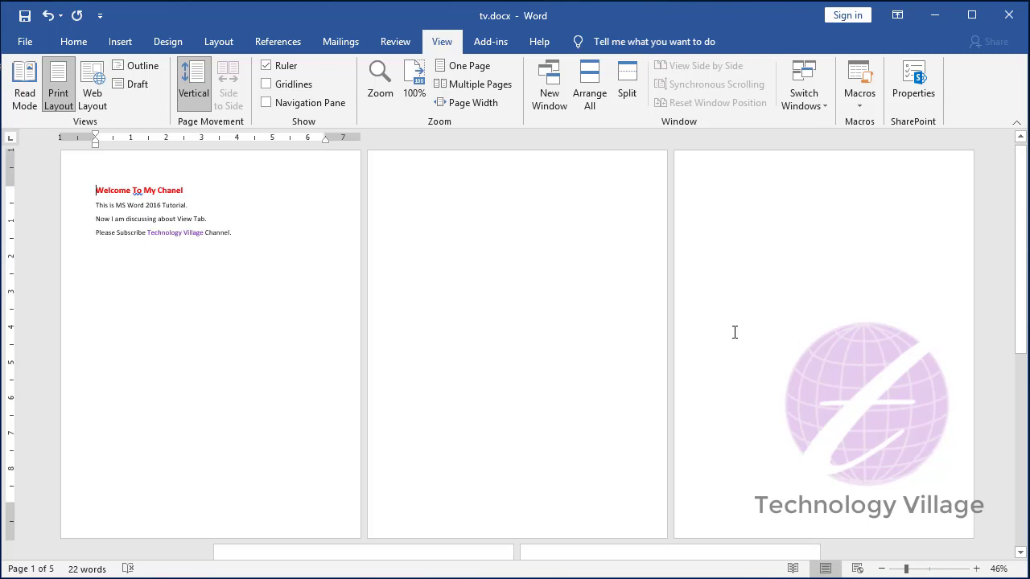
pyautogui.click(465, 103)
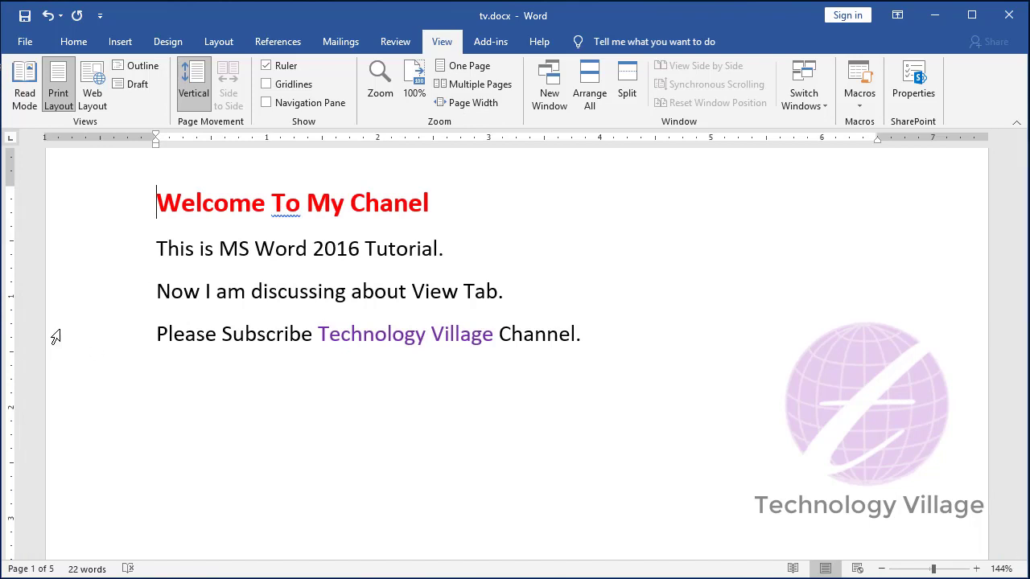
# Zoom the document to Text width through the Zoom dialog.
pyautogui.click(379, 95)
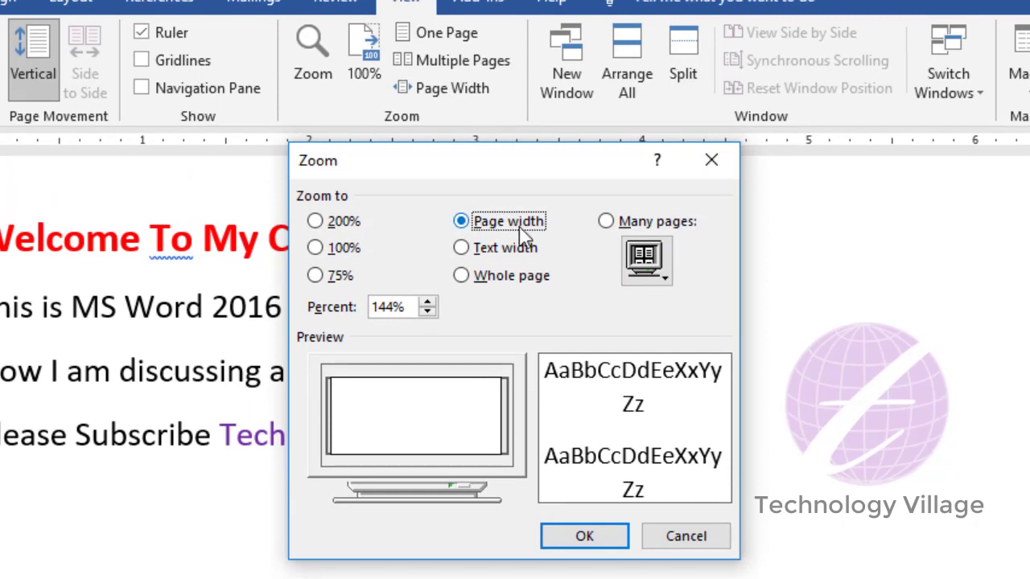
pyautogui.click(463, 247)
pyautogui.click(589, 543)
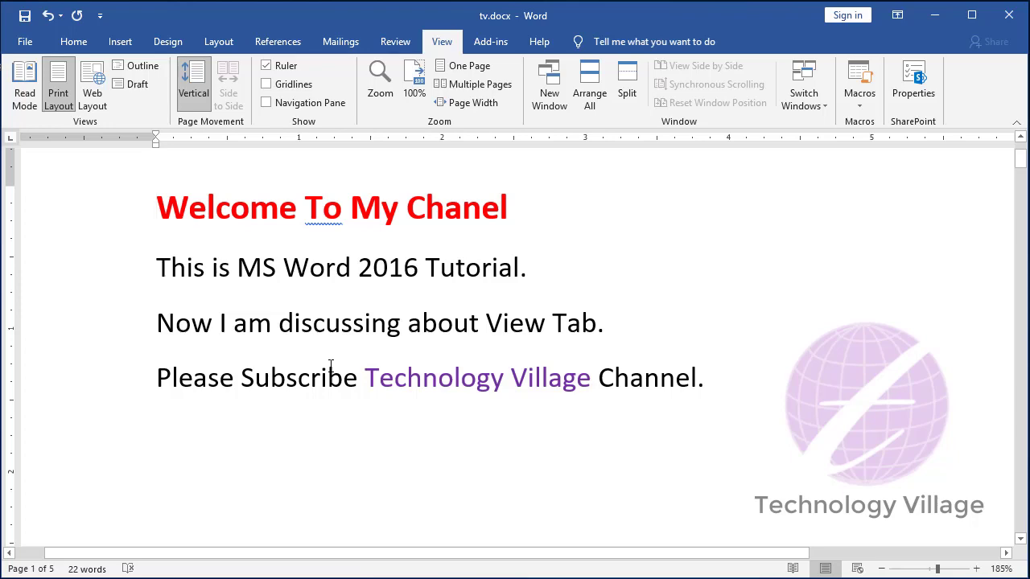
# Set the zoom to Many pages with a 1 x 2 arrangement, showing two pages side by side.
pyautogui.click(382, 89)
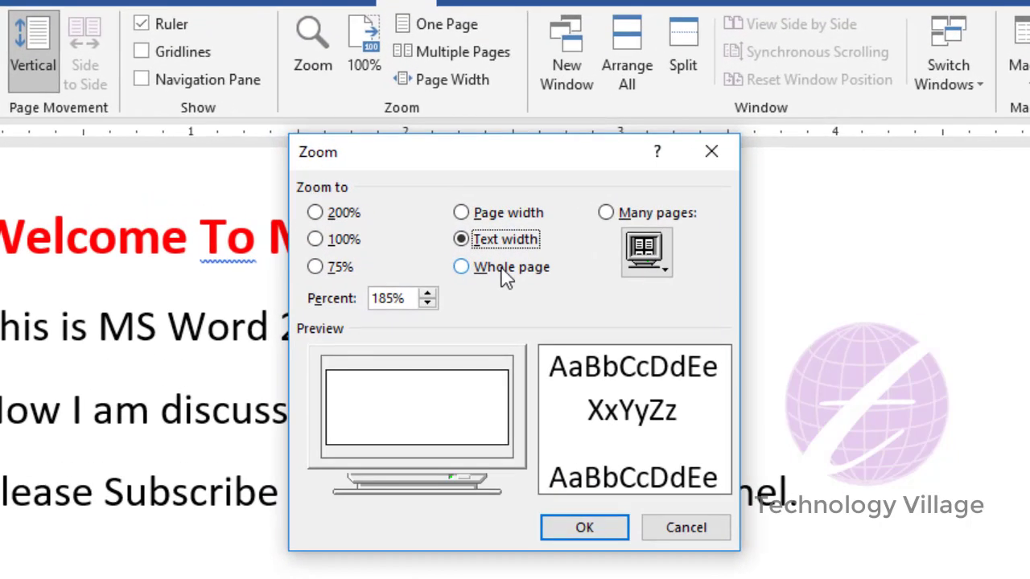
pyautogui.click(506, 267)
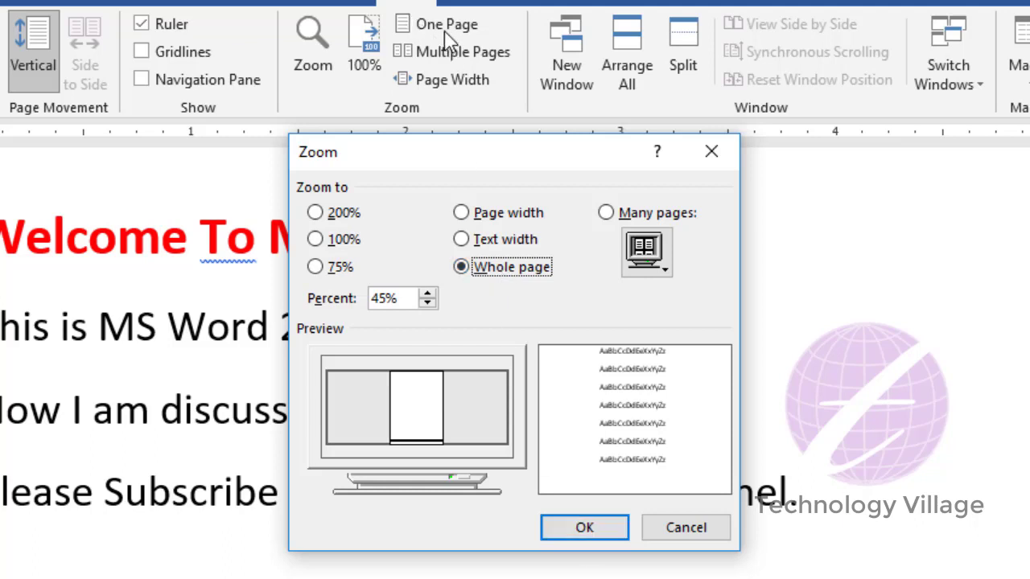
pyautogui.click(606, 213)
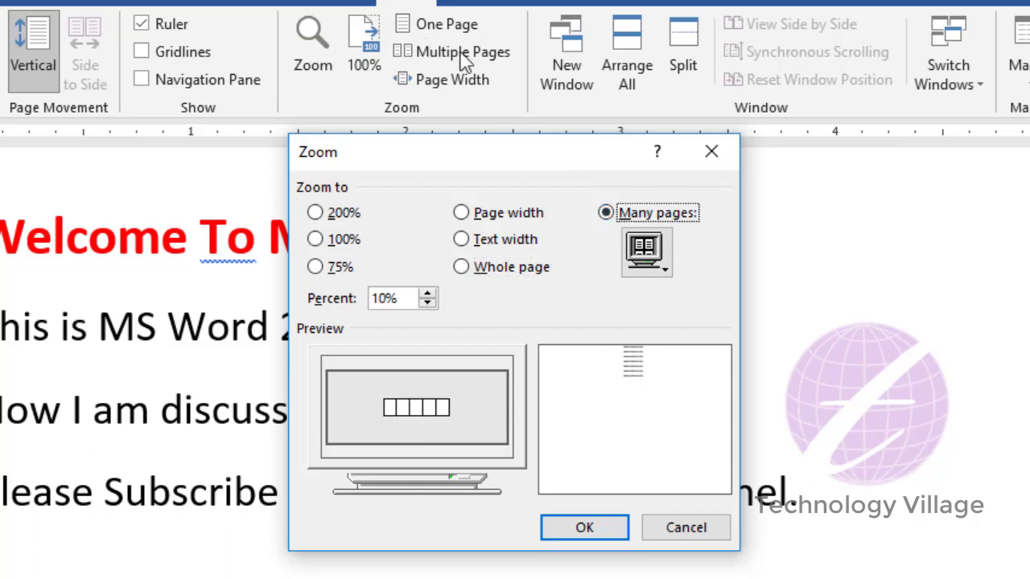
pyautogui.click(650, 259)
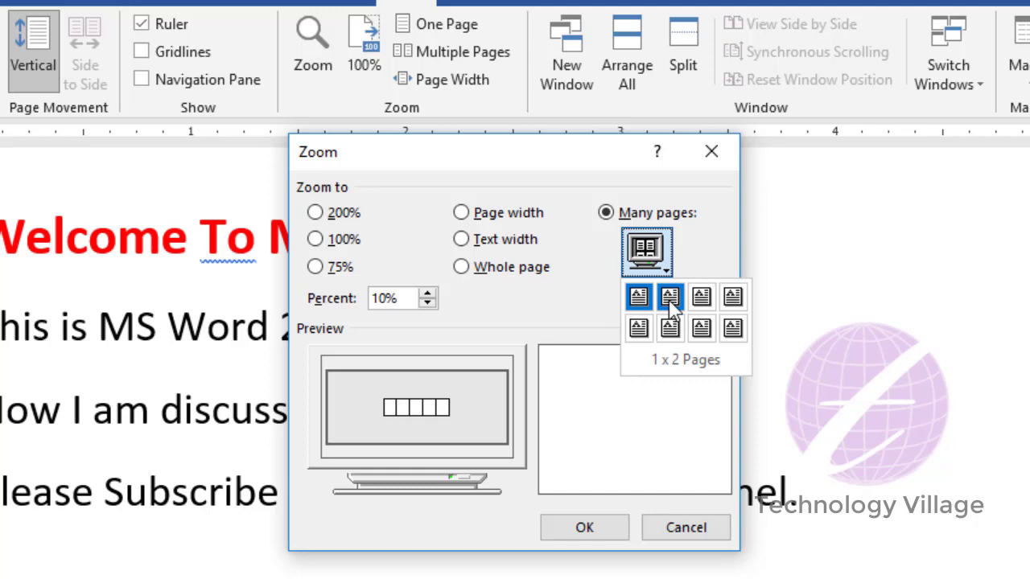
pyautogui.click(670, 297)
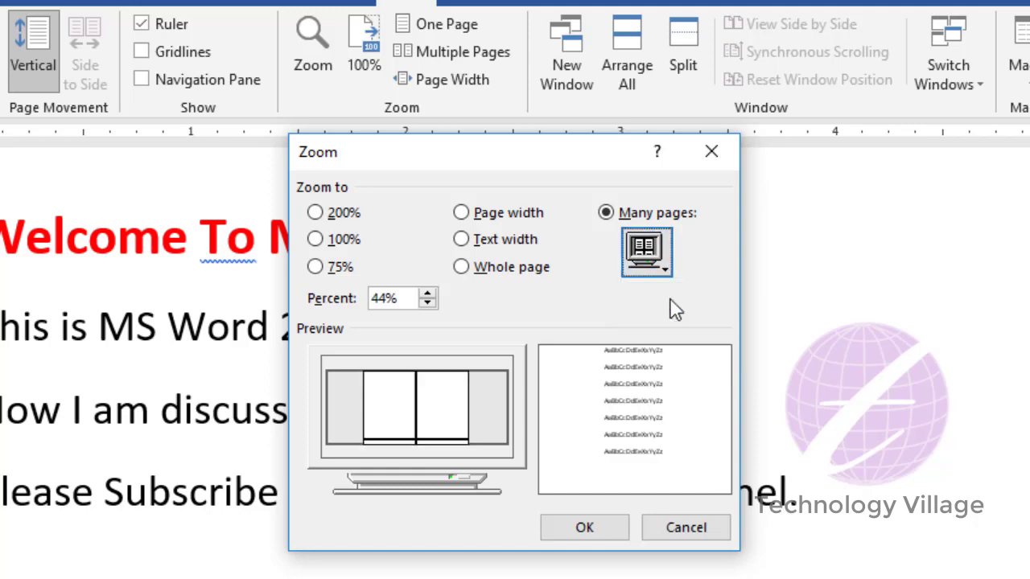
pyautogui.click(591, 537)
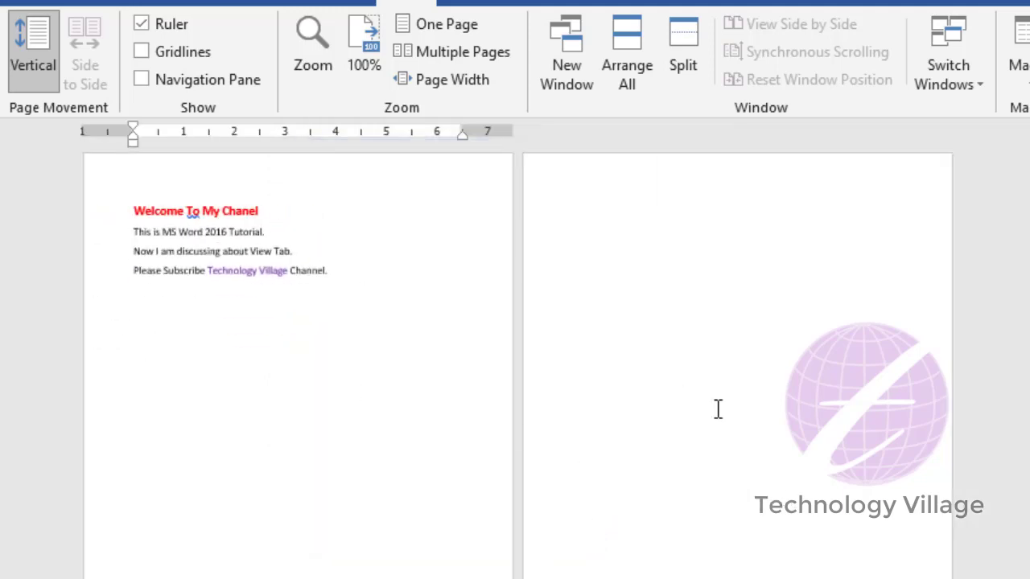
# Set the zoom to 200% in the Zoom dialog.
pyautogui.click(311, 74)
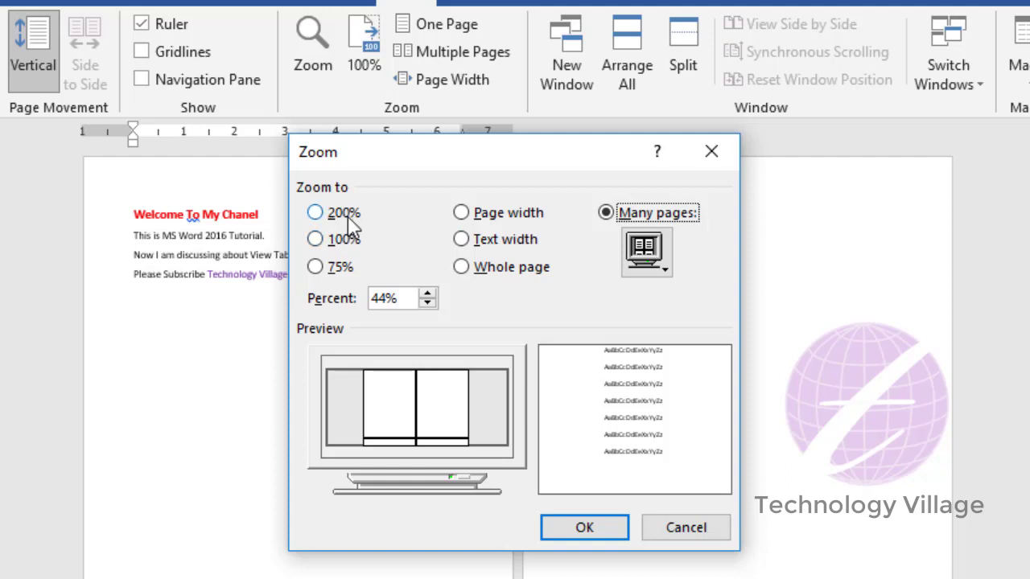
pyautogui.click(314, 213)
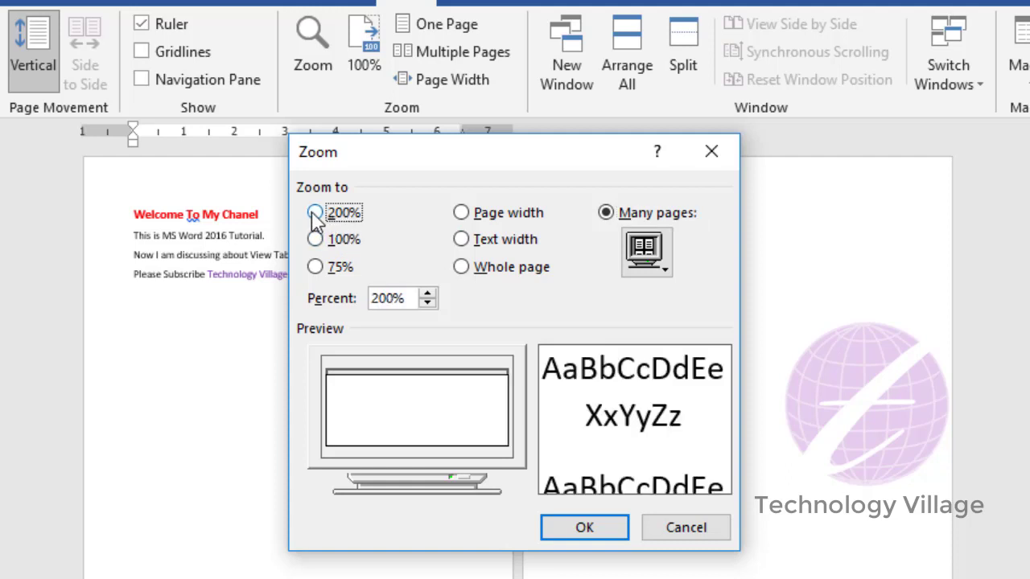
pyautogui.click(584, 531)
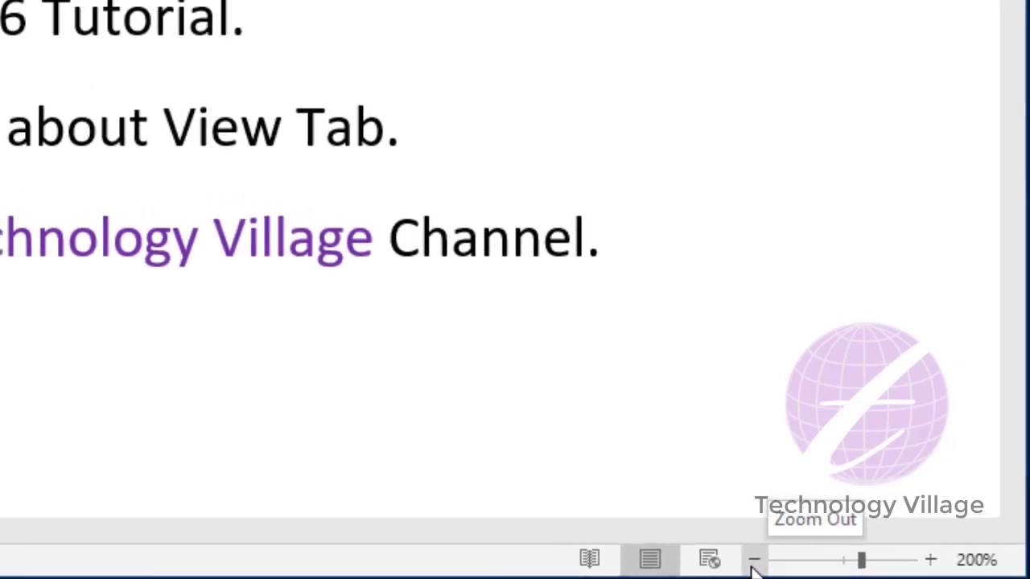
# Step the zoom out three times and back in three times from the status bar, reaching 170%.
pyautogui.click(882, 569)
pyautogui.click(883, 569)
pyautogui.click(882, 568)
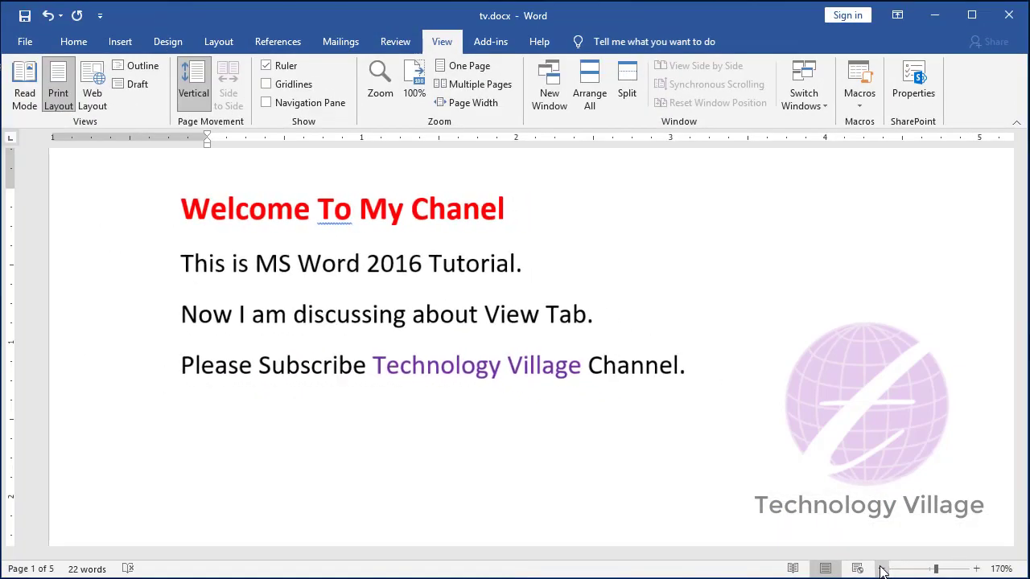
pyautogui.click(882, 569)
pyautogui.click(882, 569)
pyautogui.click(882, 568)
pyautogui.click(882, 568)
pyautogui.click(882, 568)
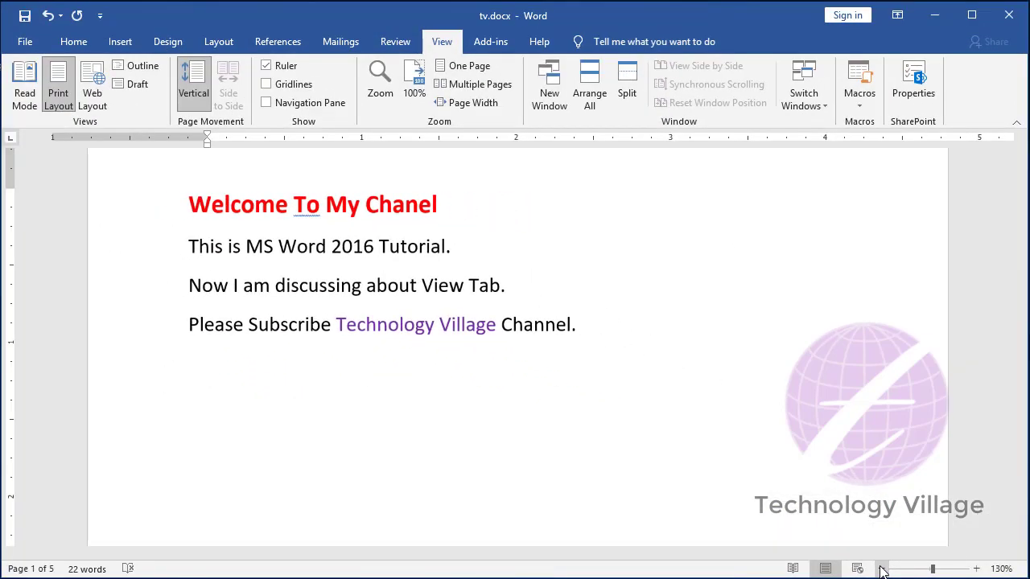
pyautogui.click(977, 568)
pyautogui.click(976, 568)
pyautogui.click(976, 568)
pyautogui.click(976, 568)
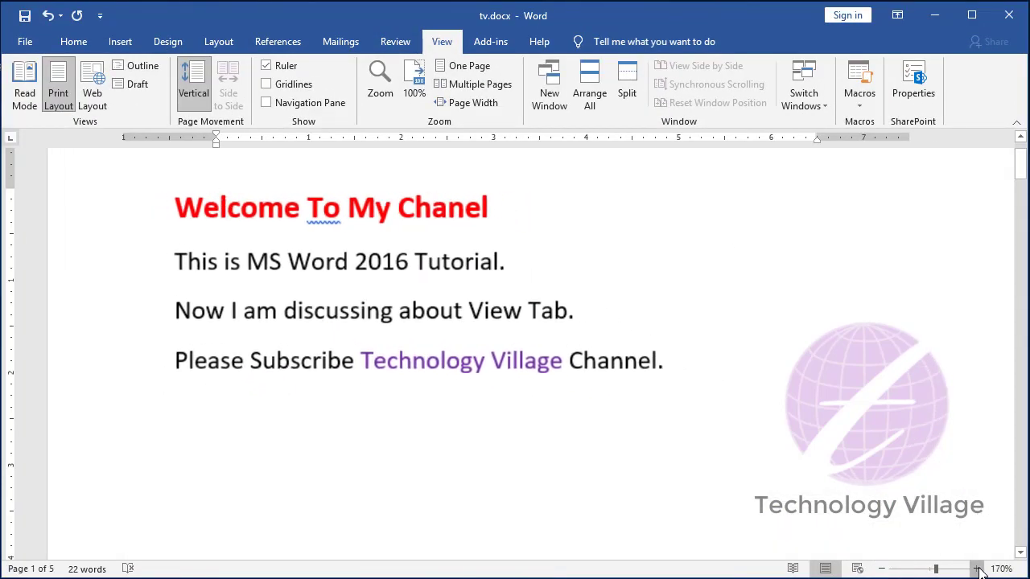
pyautogui.click(977, 568)
pyautogui.click(374, 104)
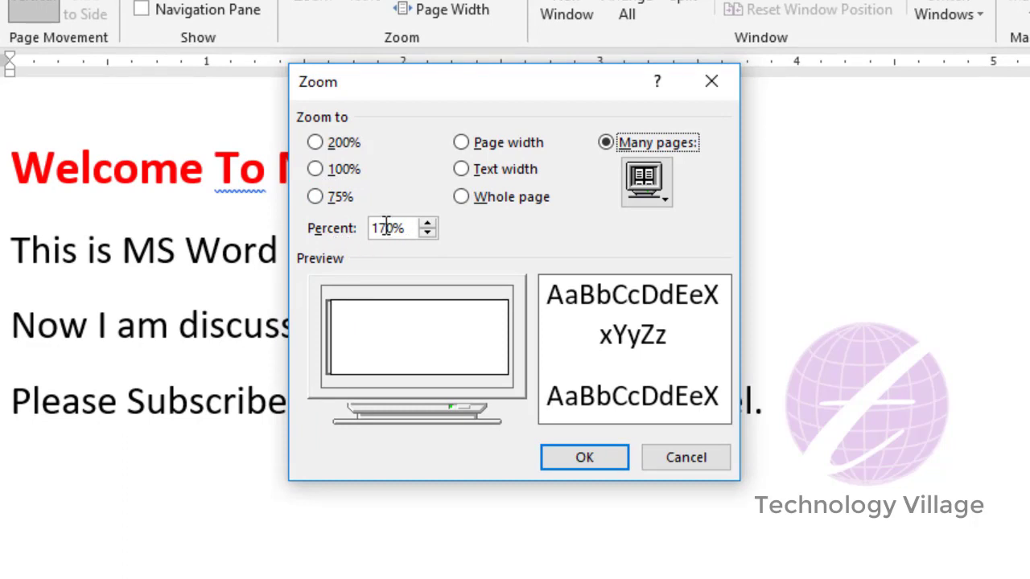
# Replace the Zoom dialog's Percent value with 140% and apply it.
pyautogui.moveTo(386, 228); pyautogui.dragTo(378, 228)
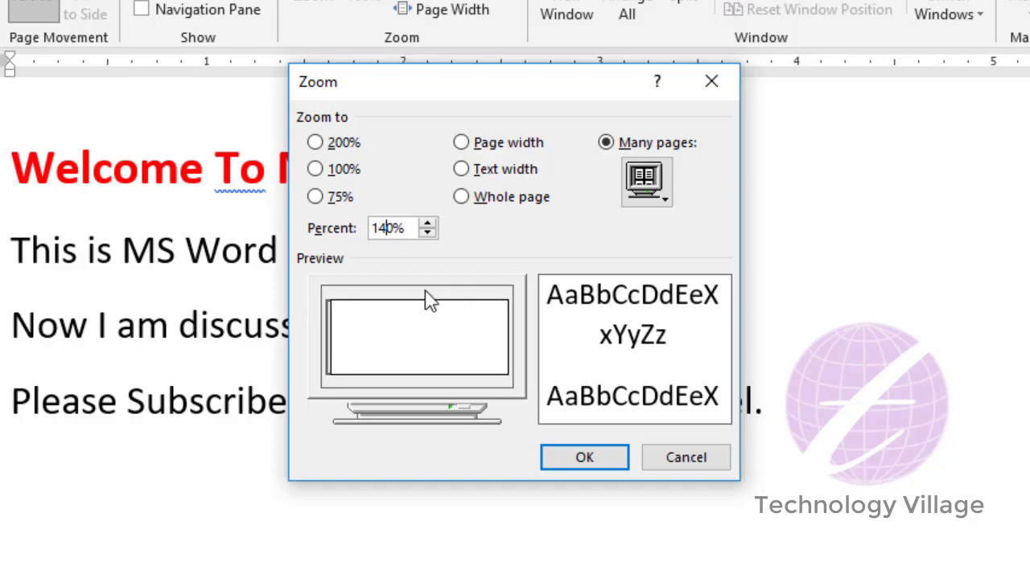
pyautogui.click(544, 456)
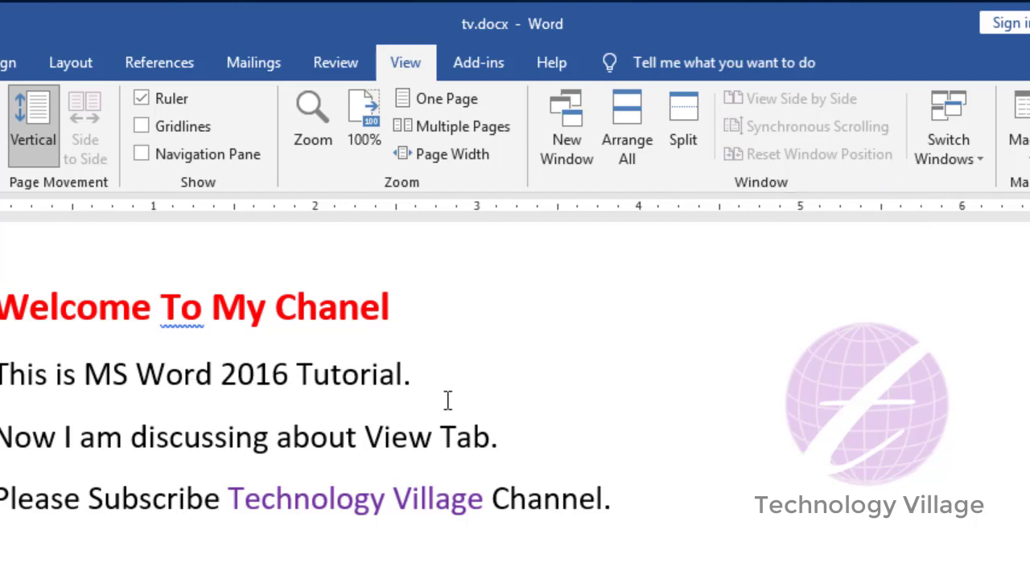
# Open a second window of tv.docx, tv.docx:2, and maximize it over the original.
pyautogui.click(576, 160)
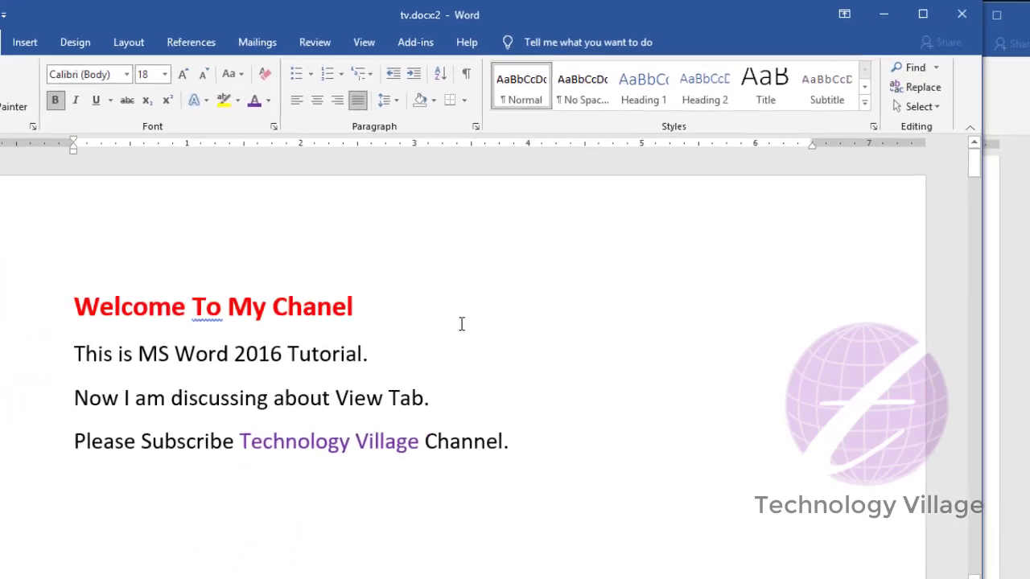
pyautogui.doubleClick(391, 17)
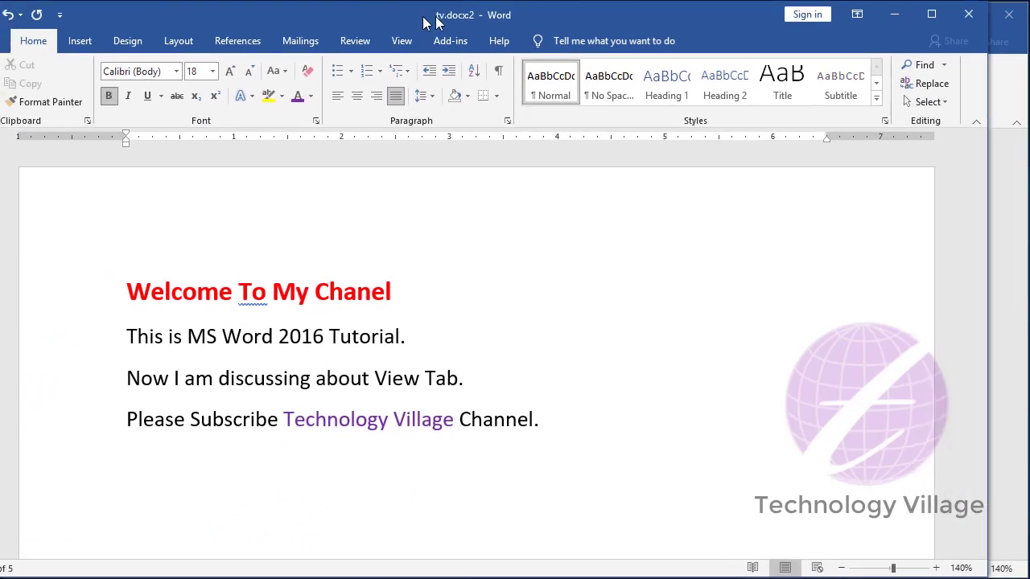
pyautogui.moveTo(447, 21); pyautogui.dragTo(445, 161)
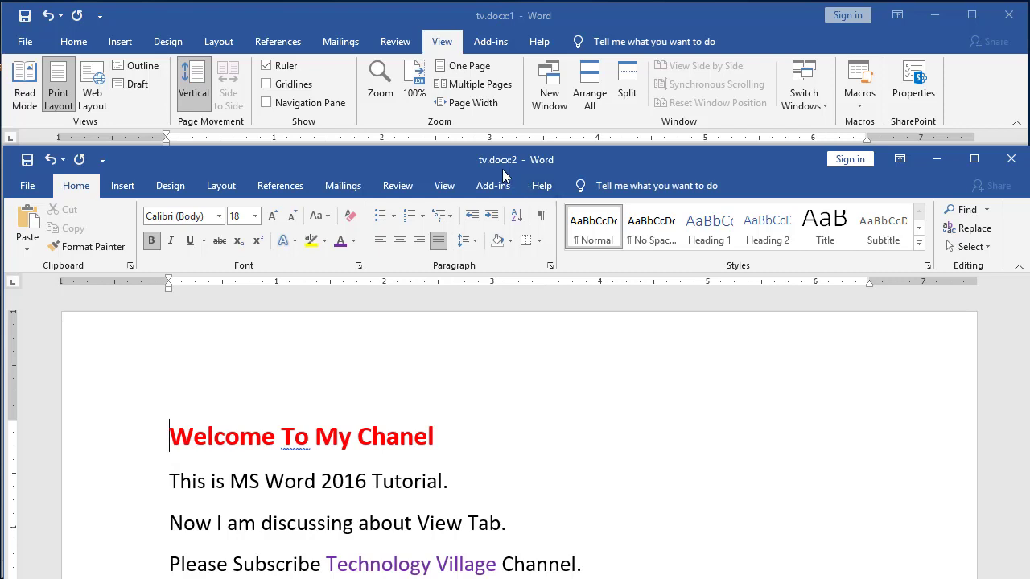
pyautogui.doubleClick(593, 167)
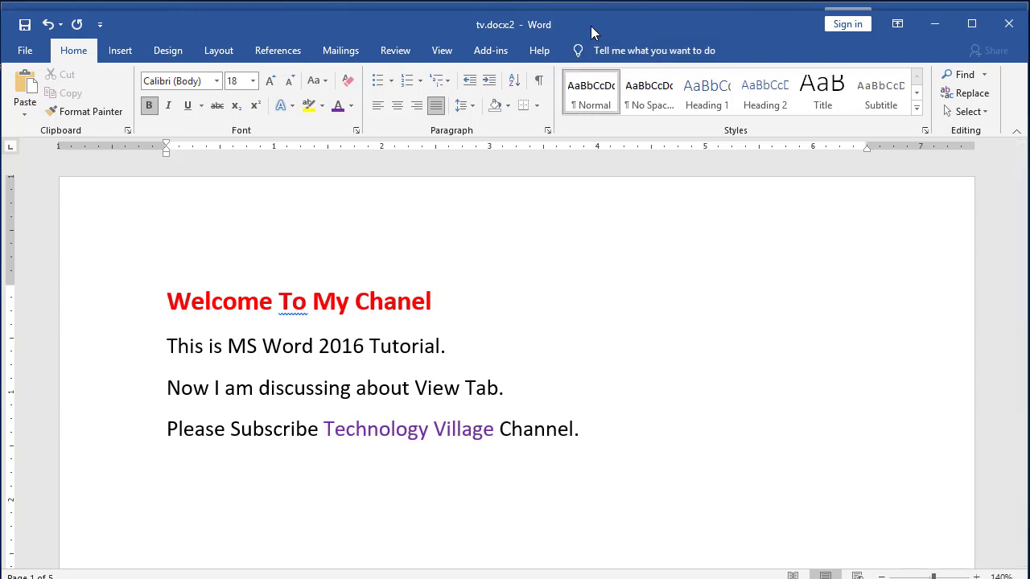
pyautogui.click(452, 52)
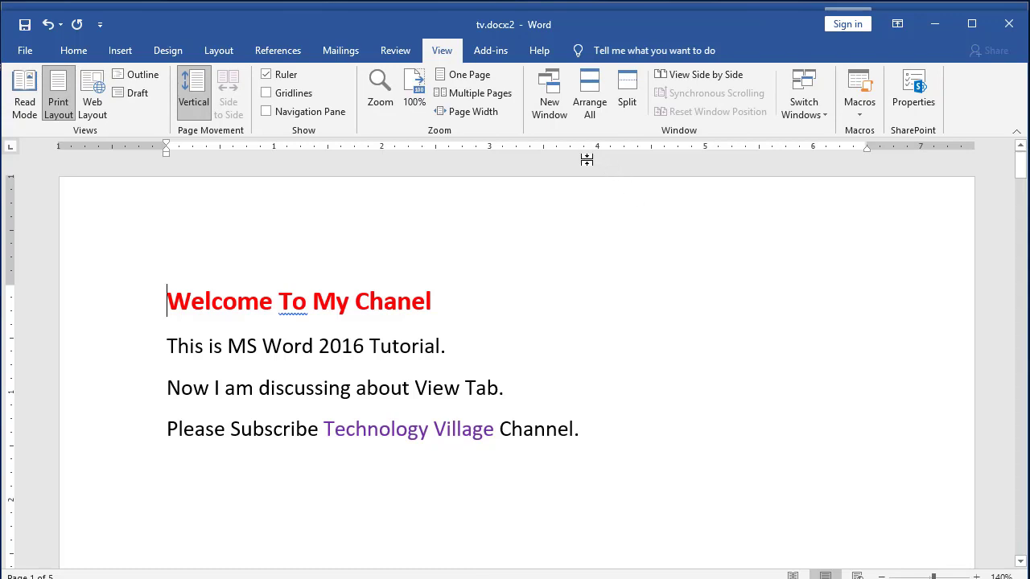
# Bring the tv.docx:1 window to the front using Switch Windows.
pyautogui.click(818, 117)
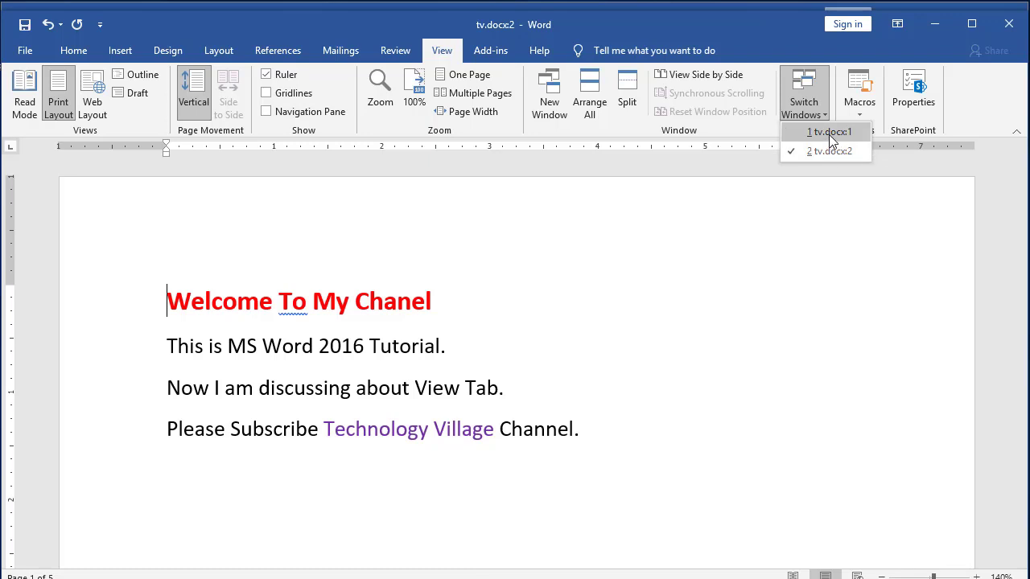
pyautogui.click(832, 131)
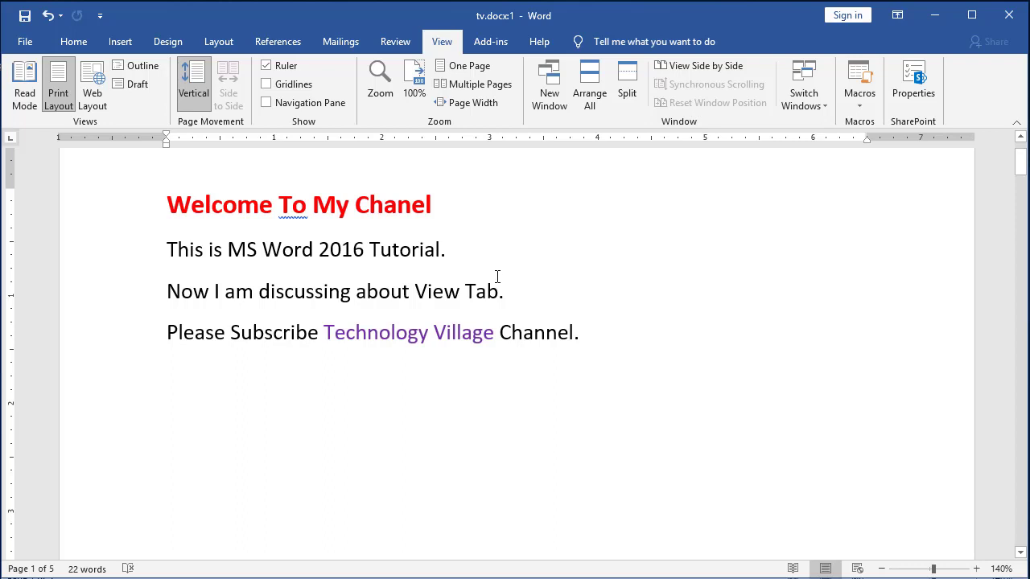
# View tv.docx:1 and tv.docx:2 side by side and scroll the left window to test syncing.
pyautogui.click(696, 68)
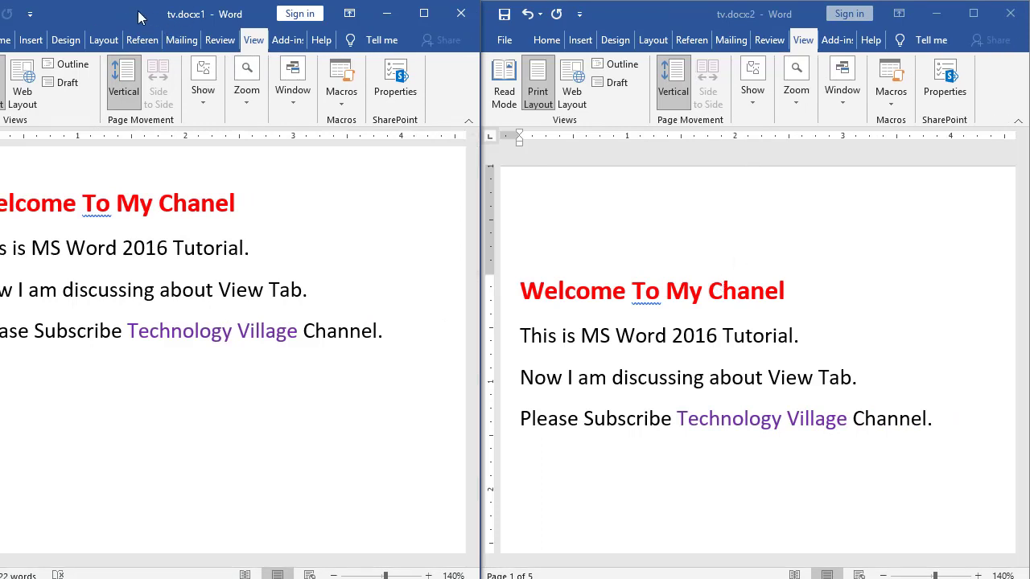
pyautogui.click(304, 226)
pyautogui.scroll(-5, 304, 228)
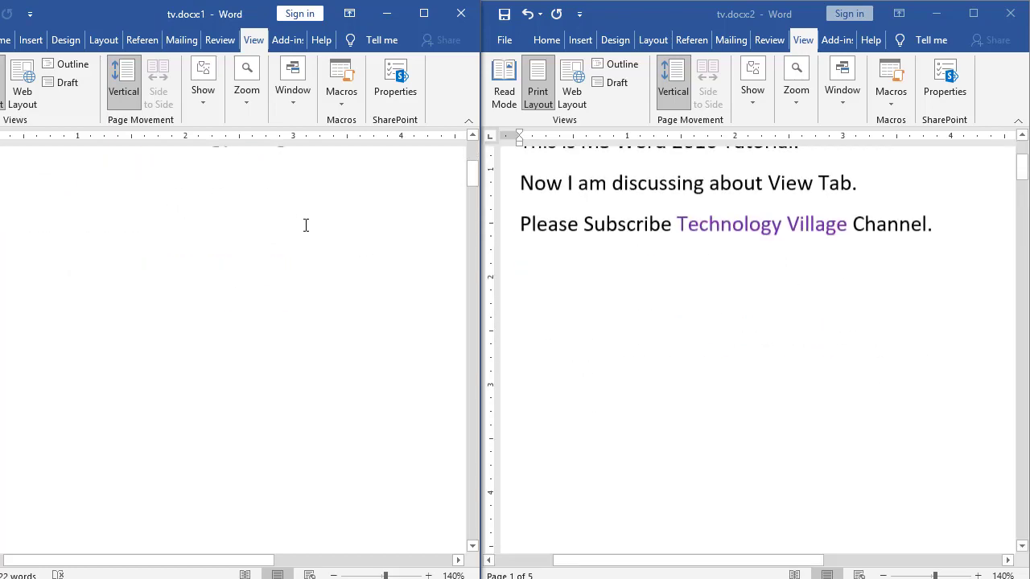
pyautogui.scroll(-3, 307, 251)
pyautogui.scroll(8, 308, 255)
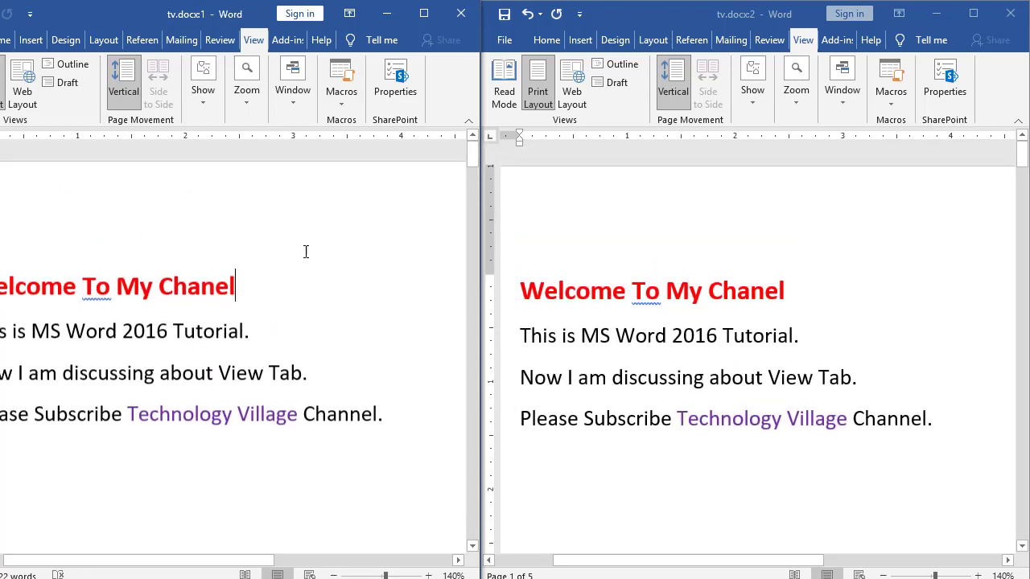
# Scroll the right window as well to check that both scroll together.
pyautogui.click(806, 301)
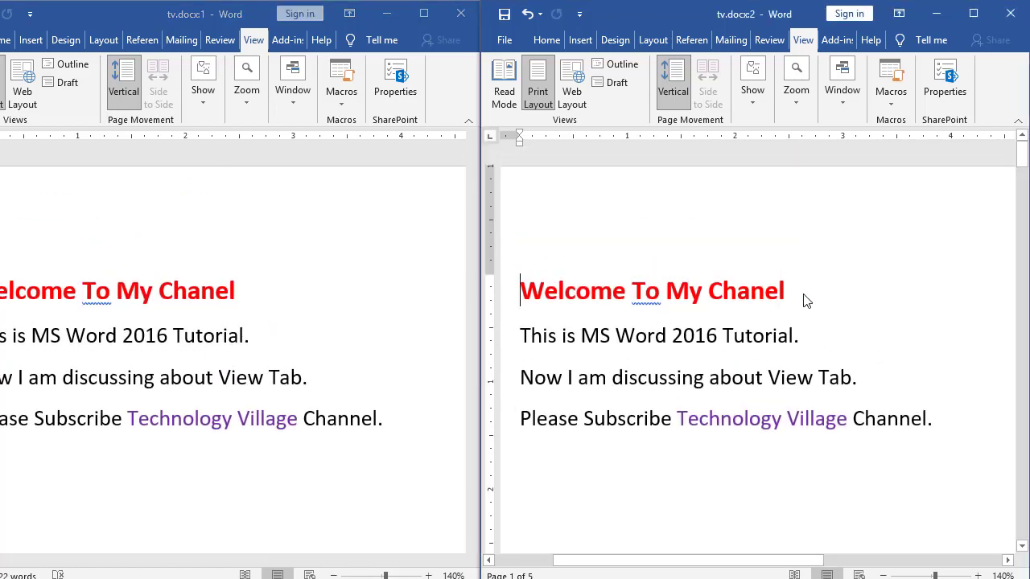
pyautogui.scroll(-3, 804, 296)
pyautogui.scroll(-3, 802, 292)
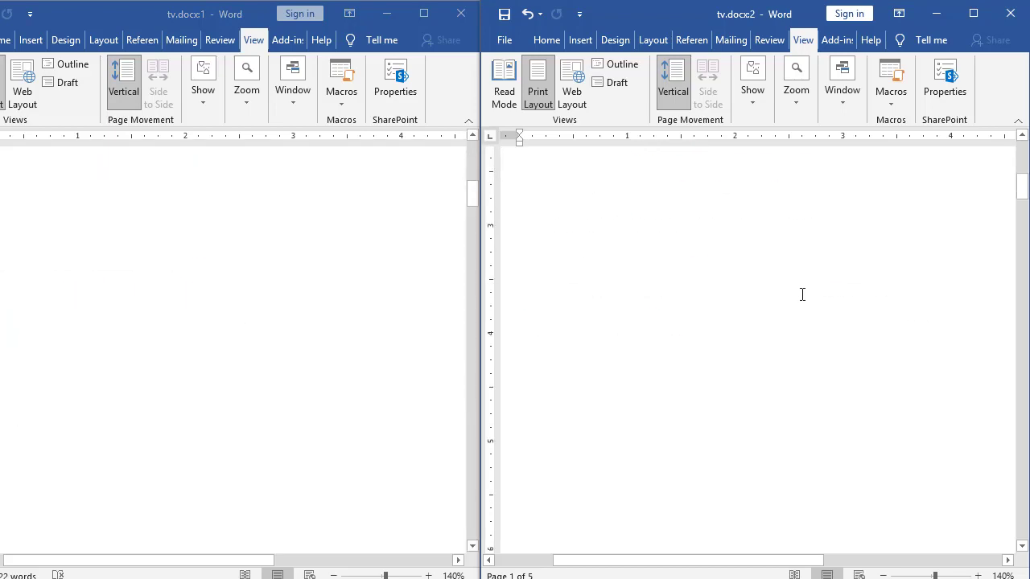
pyautogui.scroll(6, 807, 293)
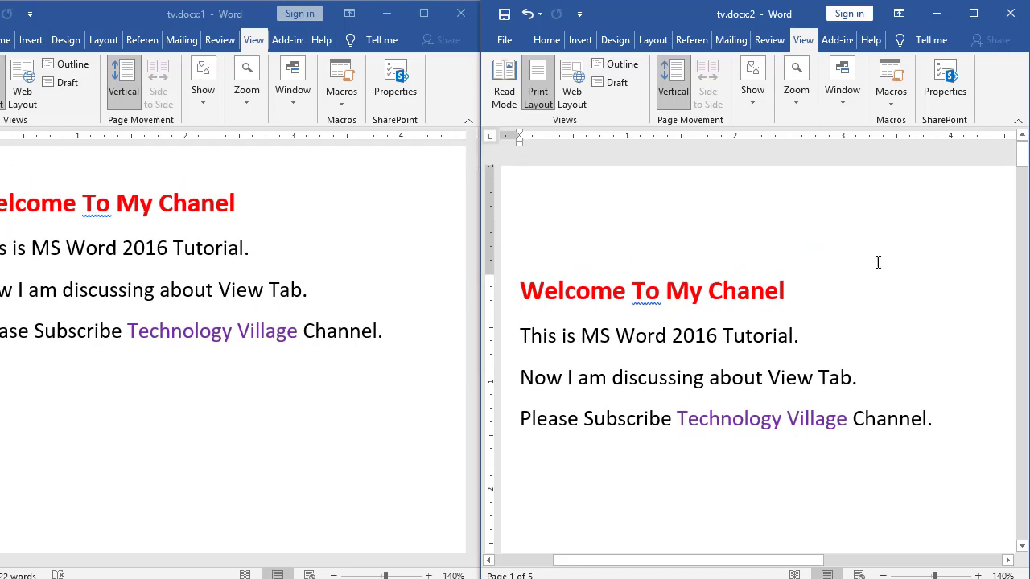
pyautogui.click(846, 107)
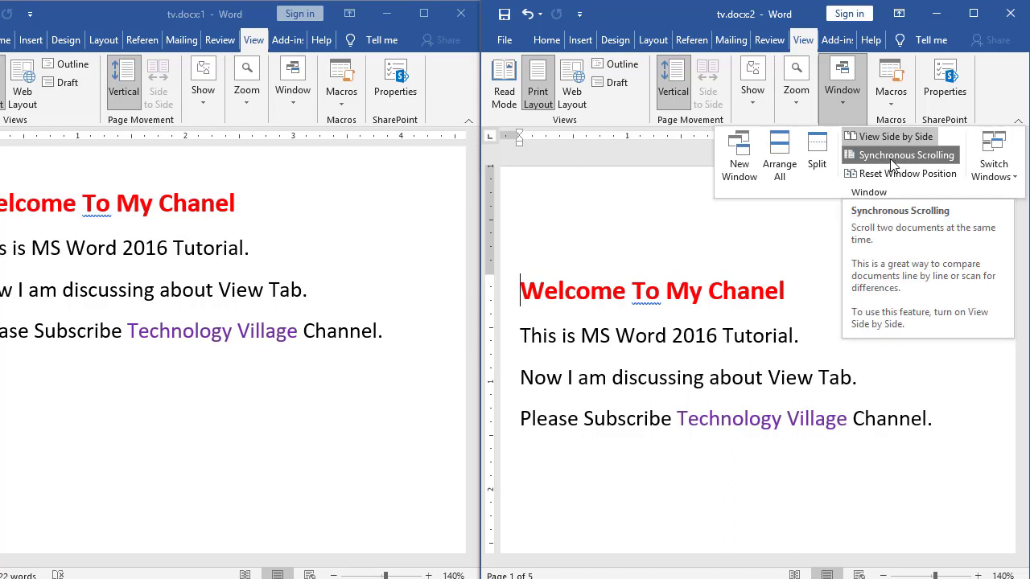
# Turn off Synchronous Scrolling, scroll each window independently, then drag tv.docx:1 loose lower down.
pyautogui.click(767, 288)
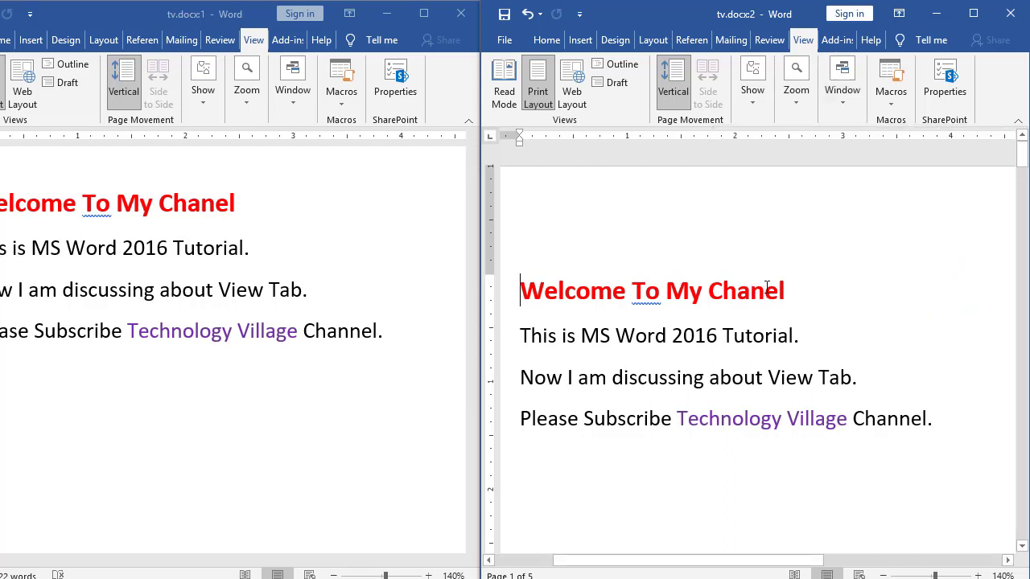
pyautogui.scroll(-10, 767, 289)
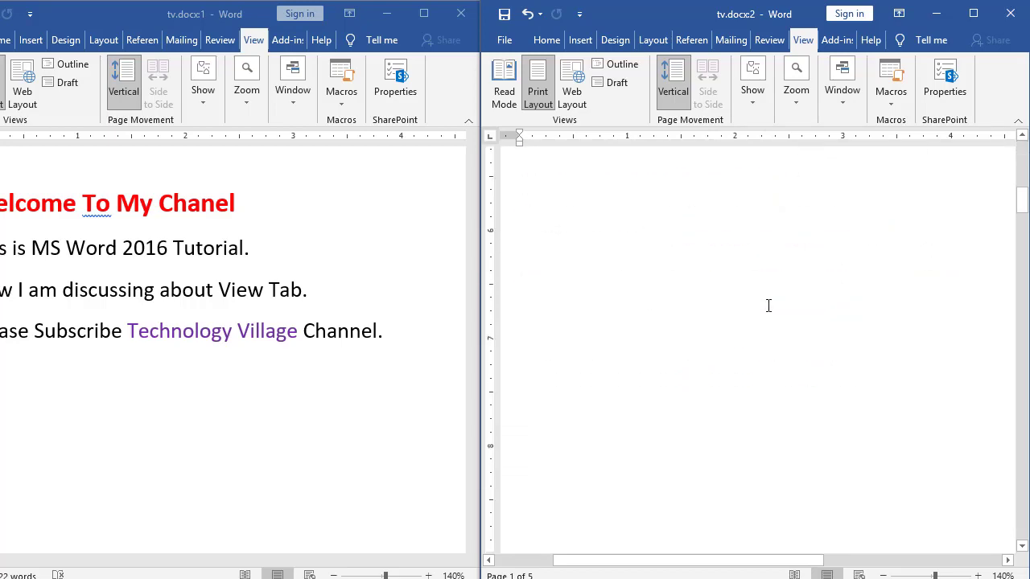
pyautogui.scroll(10, 768, 306)
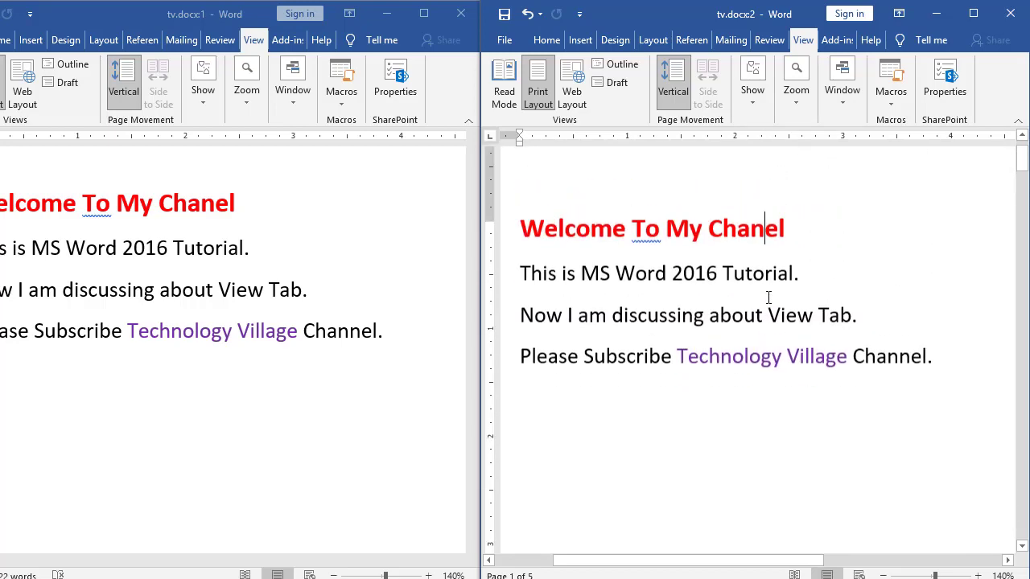
pyautogui.click(278, 265)
pyautogui.scroll(-10, 314, 276)
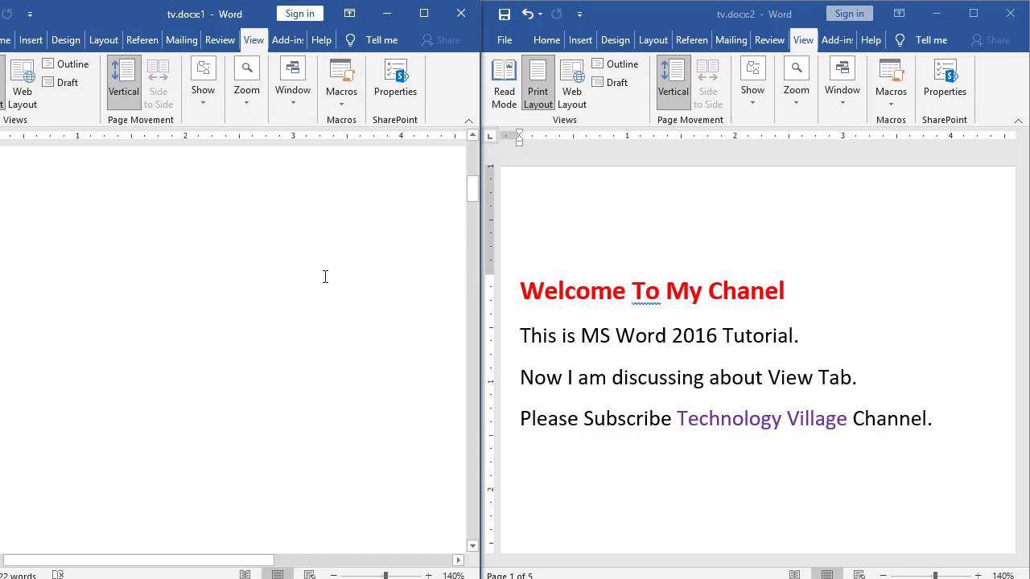
pyautogui.scroll(10, 325, 276)
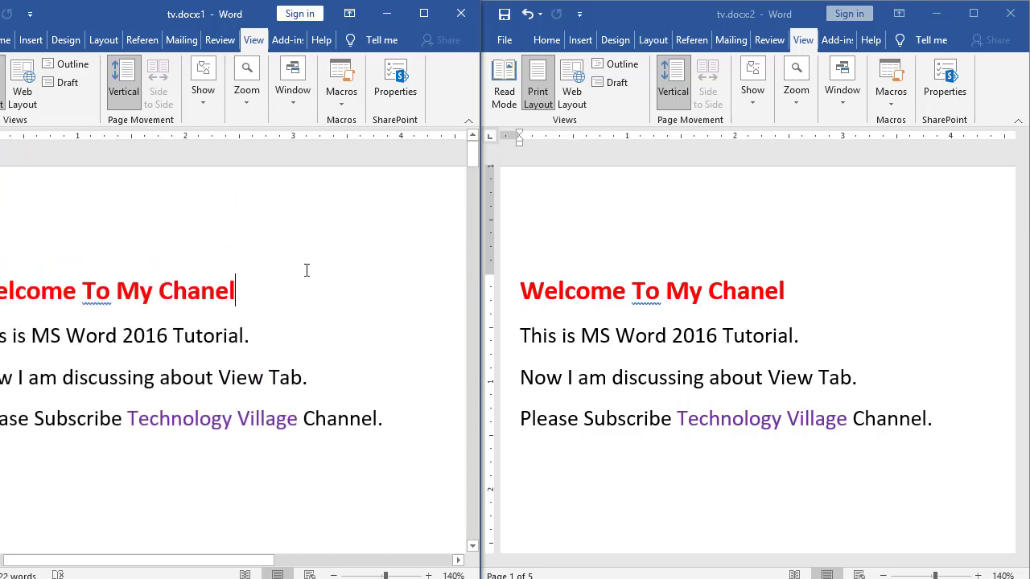
pyautogui.click(714, 282)
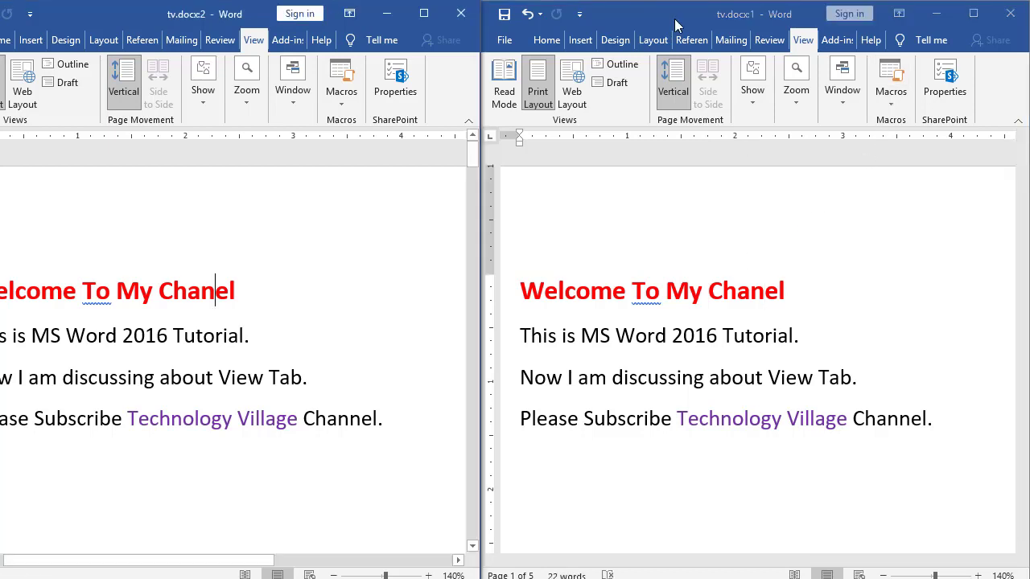
pyautogui.moveTo(675, 17); pyautogui.dragTo(671, 155)
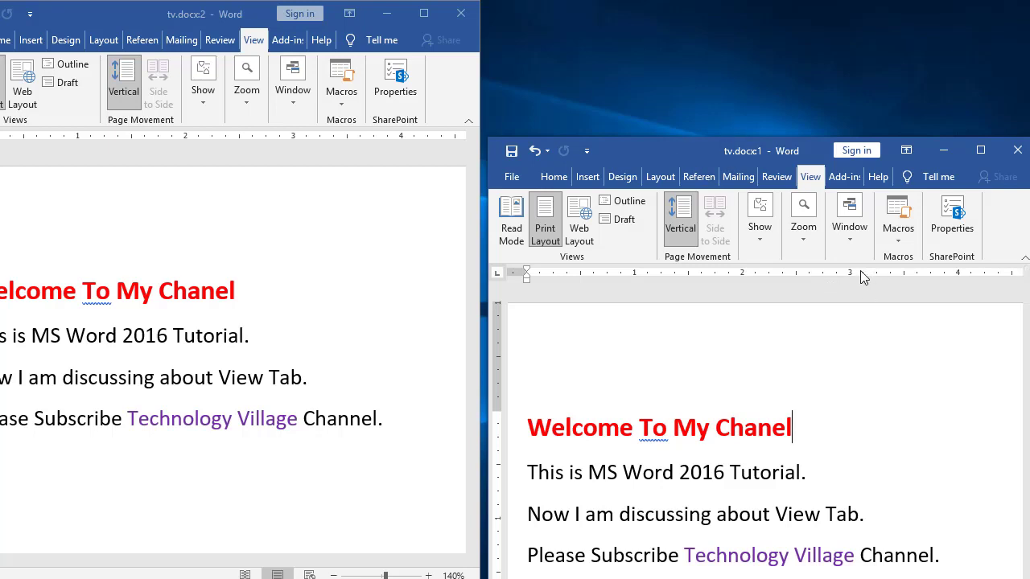
# Apply Reset Window Position so both tv.docx windows share the screen equally.
pyautogui.click(849, 240)
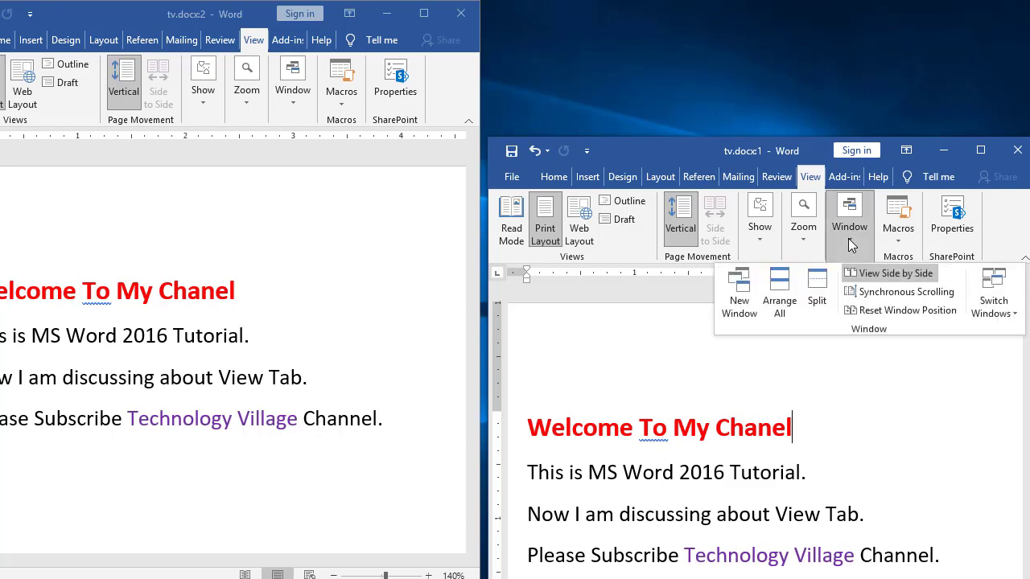
pyautogui.click(912, 312)
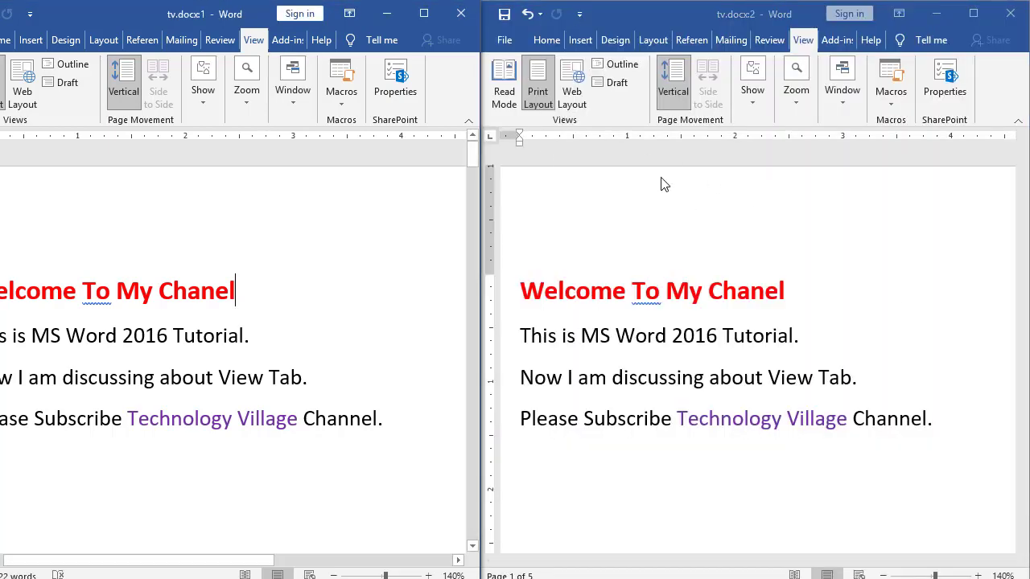
pyautogui.click(764, 291)
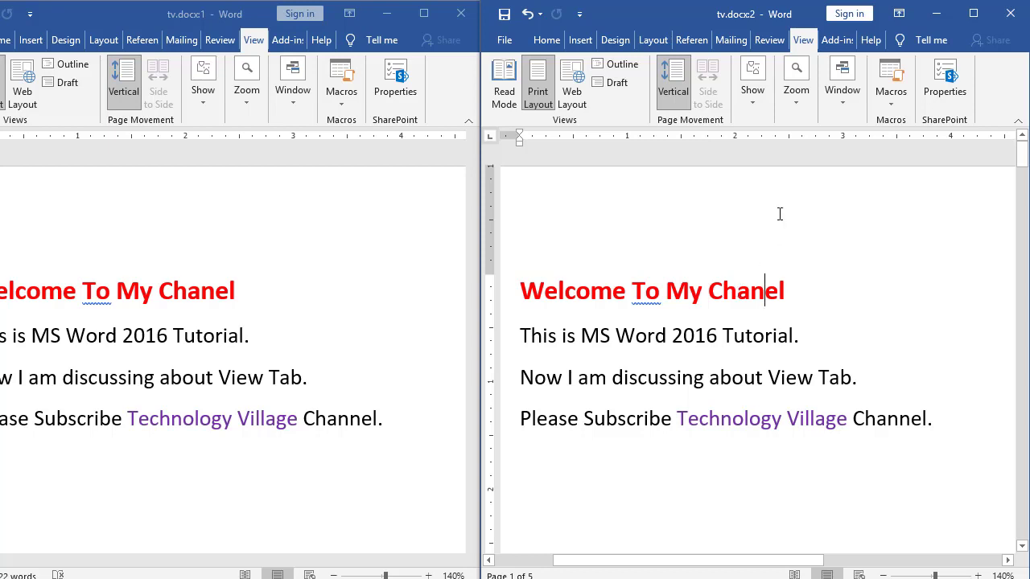
# Stack the tv.docx:1 and tv.docx:2 windows with Arrange All, then reset them to equal side-by-side halves.
pyautogui.click(842, 111)
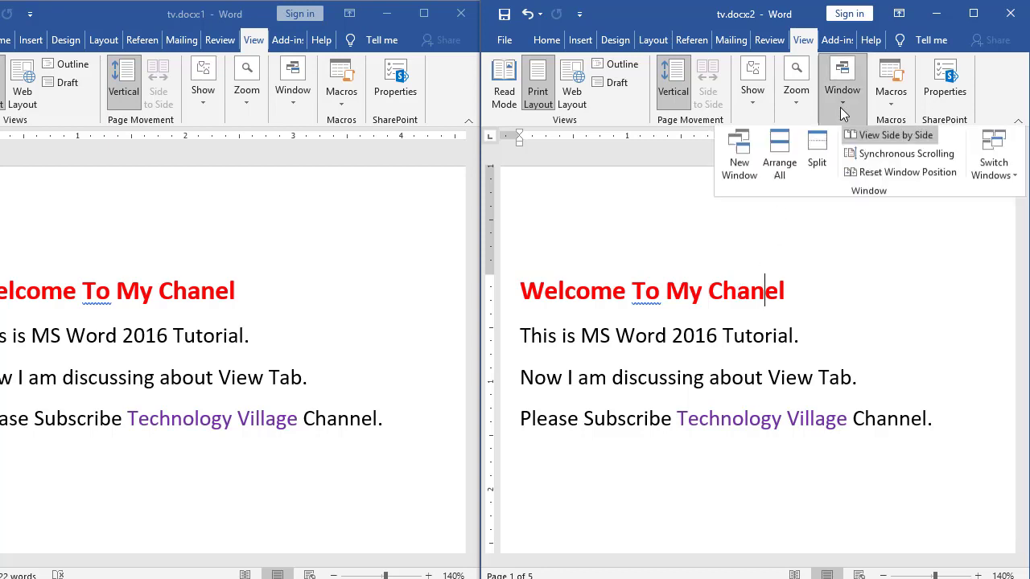
pyautogui.click(779, 164)
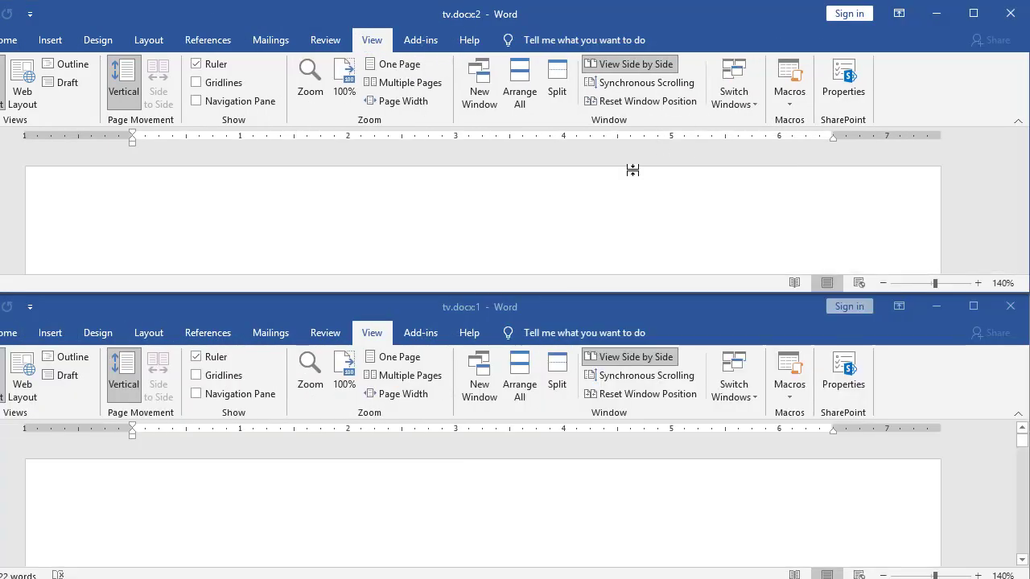
pyautogui.click(657, 500)
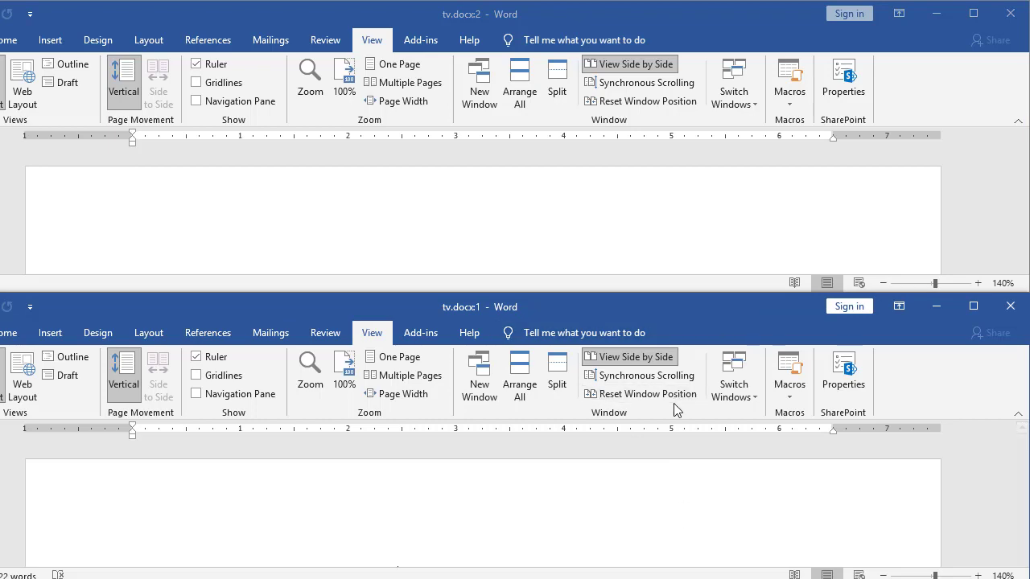
pyautogui.click(653, 102)
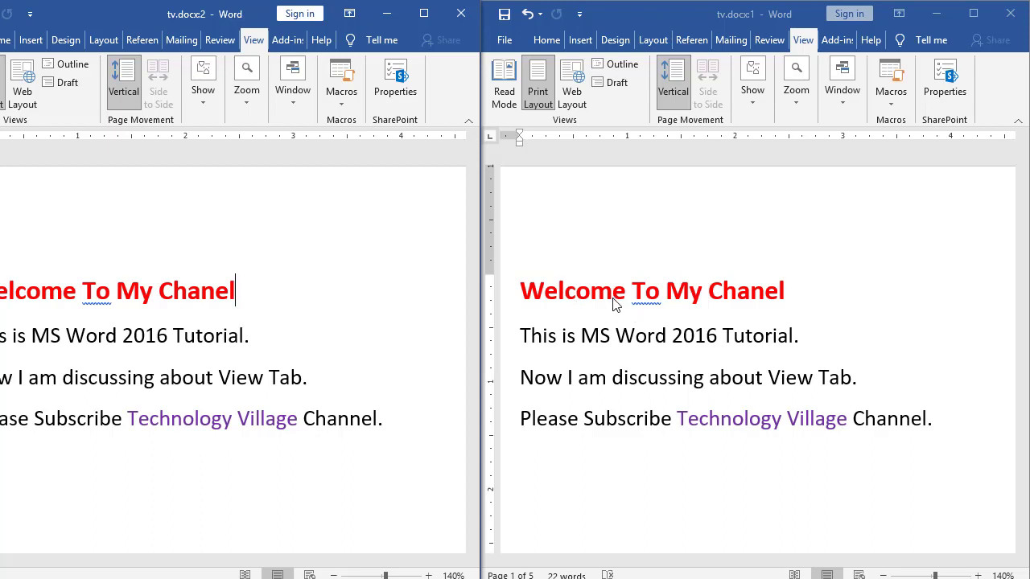
pyautogui.click(642, 305)
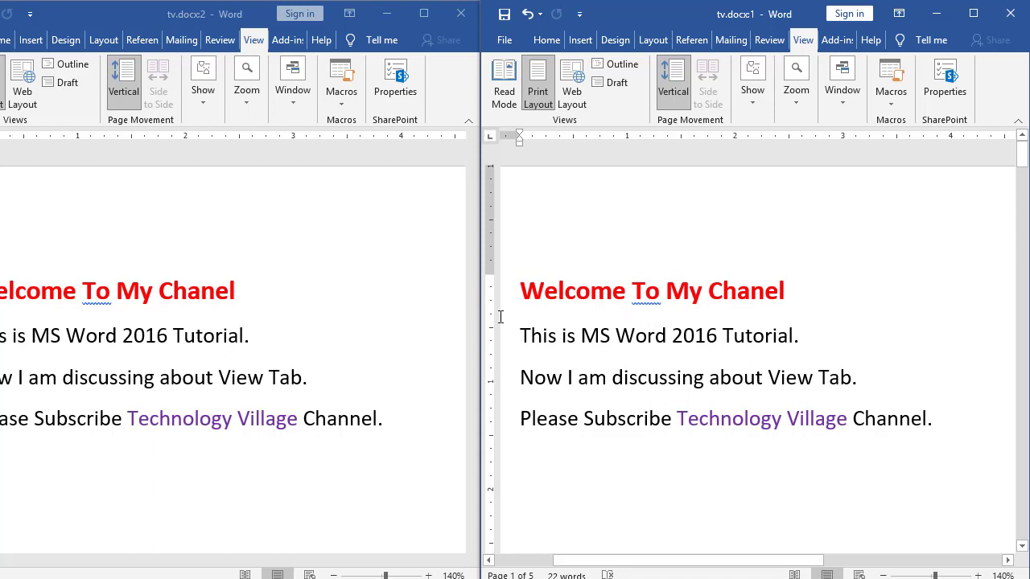
pyautogui.click(337, 293)
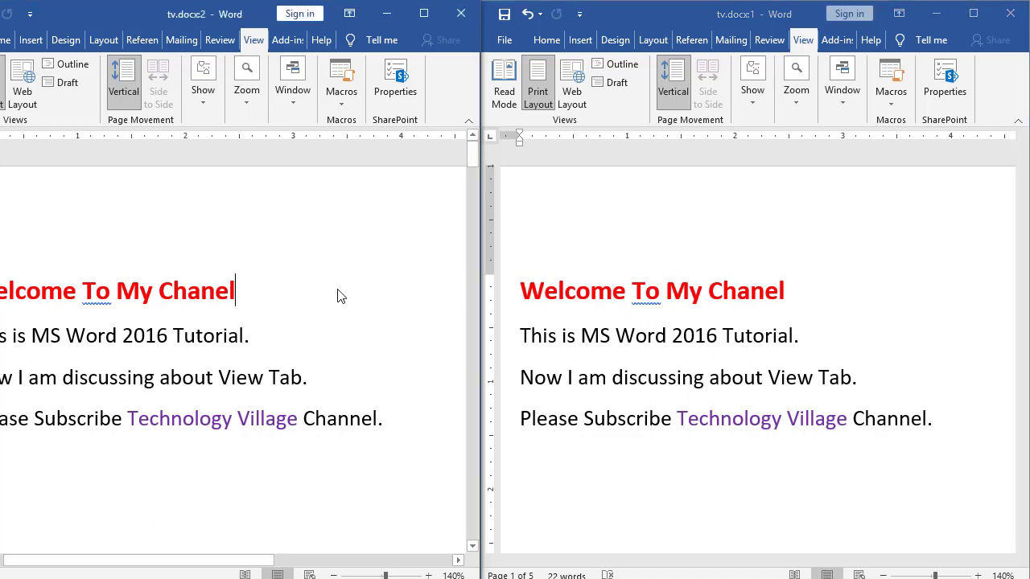
pyautogui.click(581, 322)
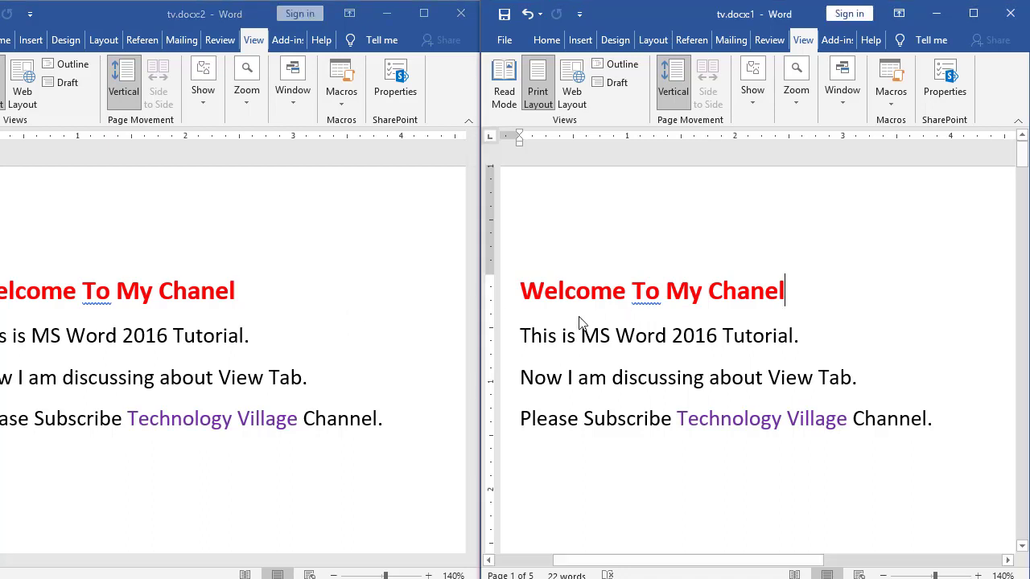
pyautogui.tripleClick(635, 294)
pyautogui.scroll(-2, 704, 357)
pyautogui.scroll(-3, 705, 358)
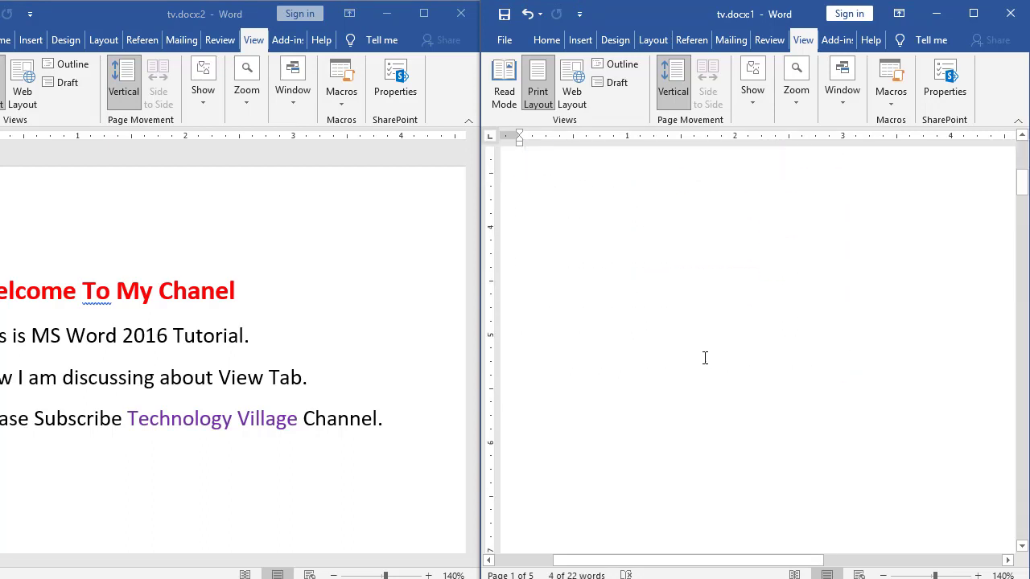
pyautogui.scroll(5, 703, 329)
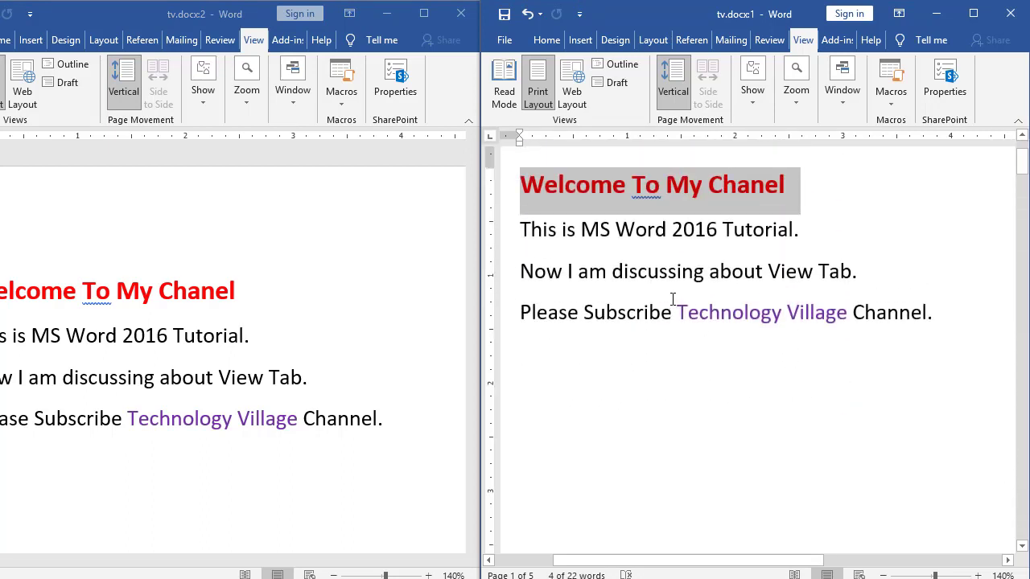
pyautogui.click(285, 392)
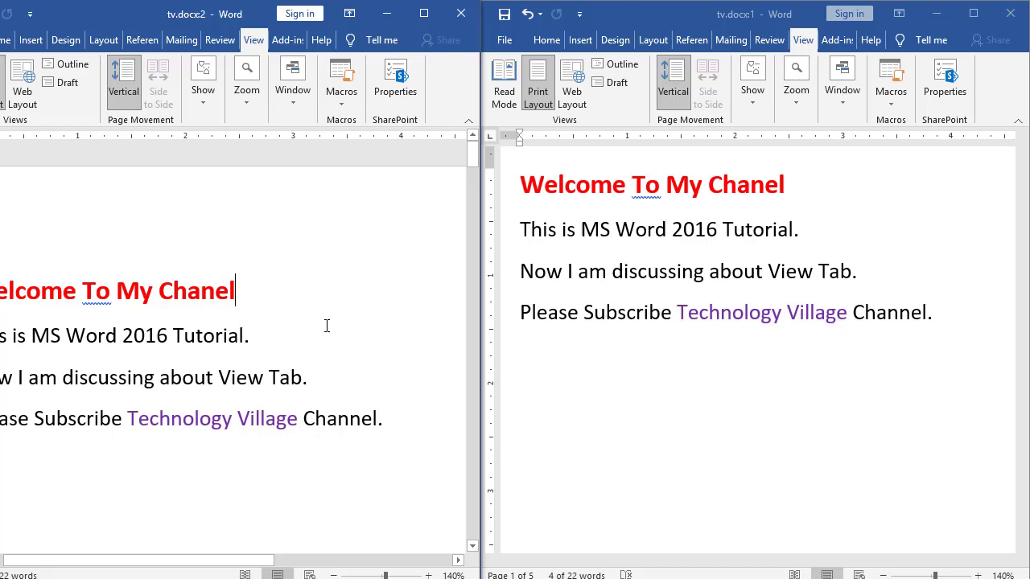
pyautogui.click(714, 324)
pyautogui.scroll(-5, 760, 332)
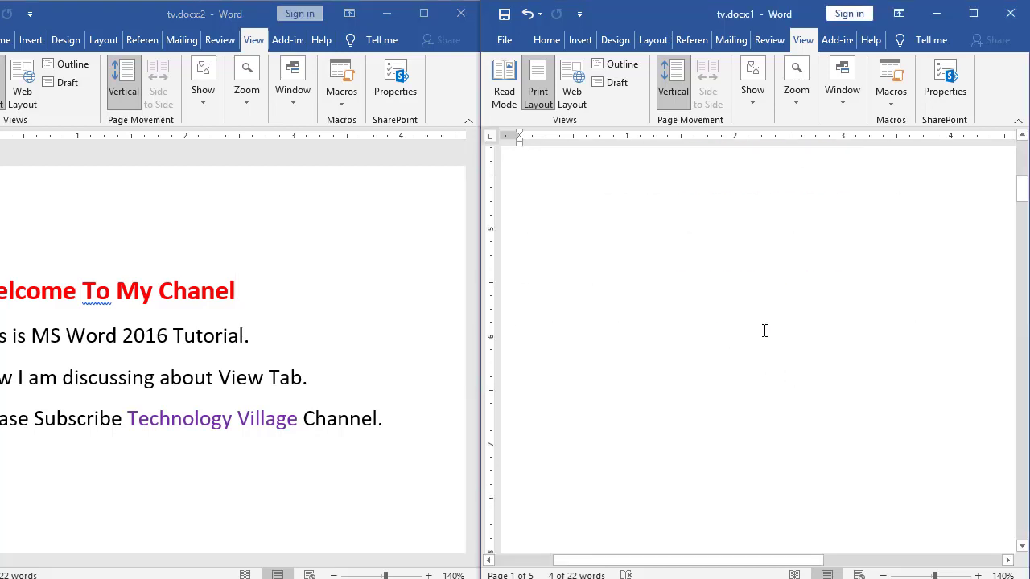
pyautogui.scroll(-3, 764, 331)
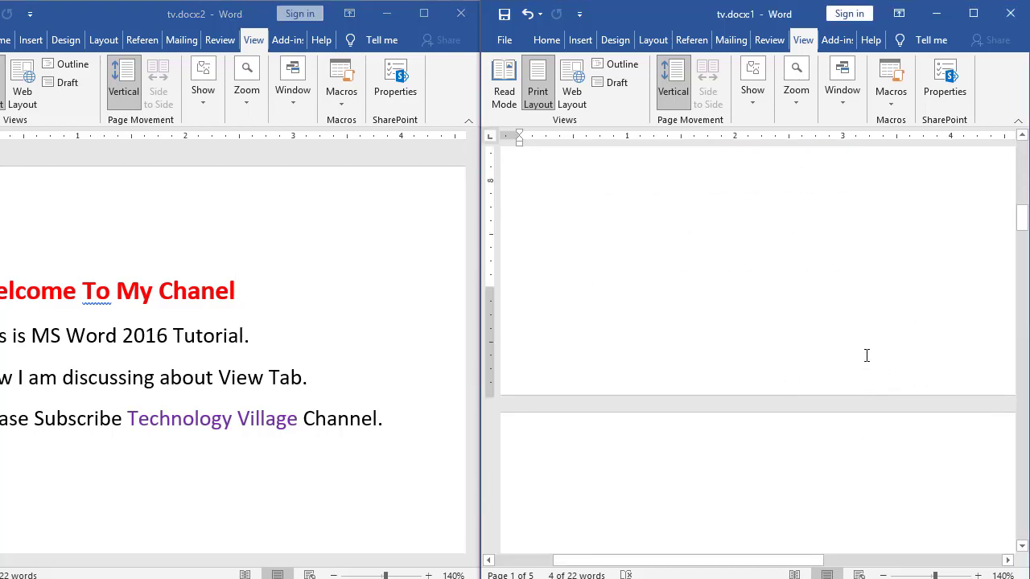
pyautogui.click(271, 297)
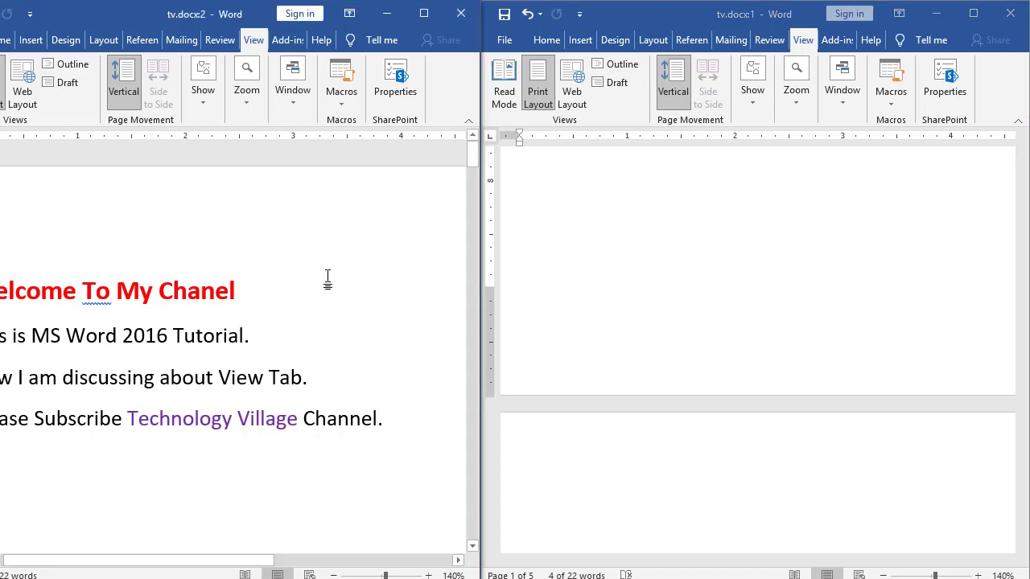
pyautogui.click(563, 282)
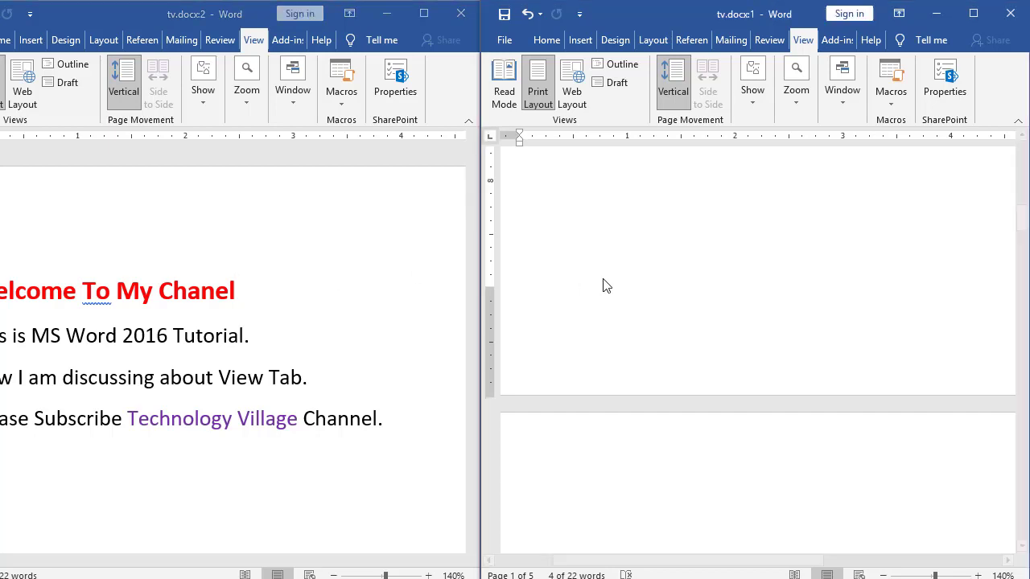
pyautogui.scroll(-3, 631, 283)
pyautogui.scroll(-3, 636, 288)
pyautogui.scroll(-3, 643, 291)
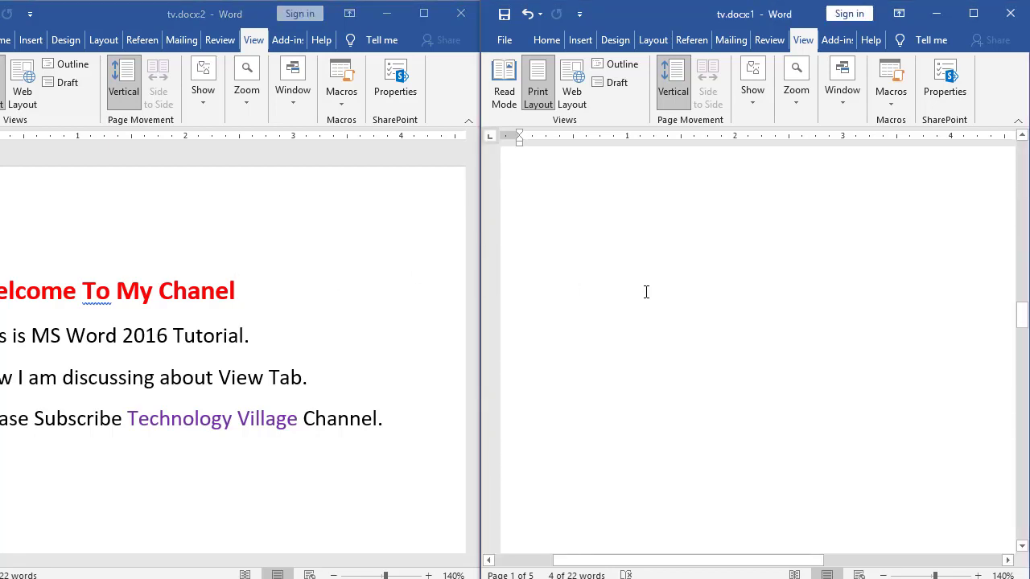
pyautogui.scroll(-2, 646, 292)
pyautogui.click(320, 355)
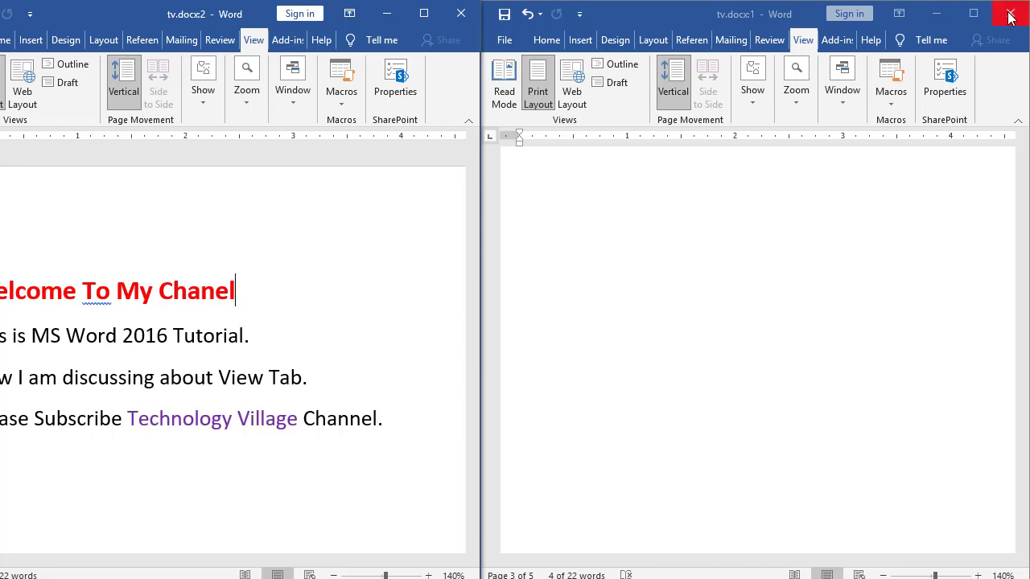
# Close the right-hand tv.docx window so a single full-screen tv.docx remains.
pyautogui.click(908, 54)
pyautogui.click(1010, 13)
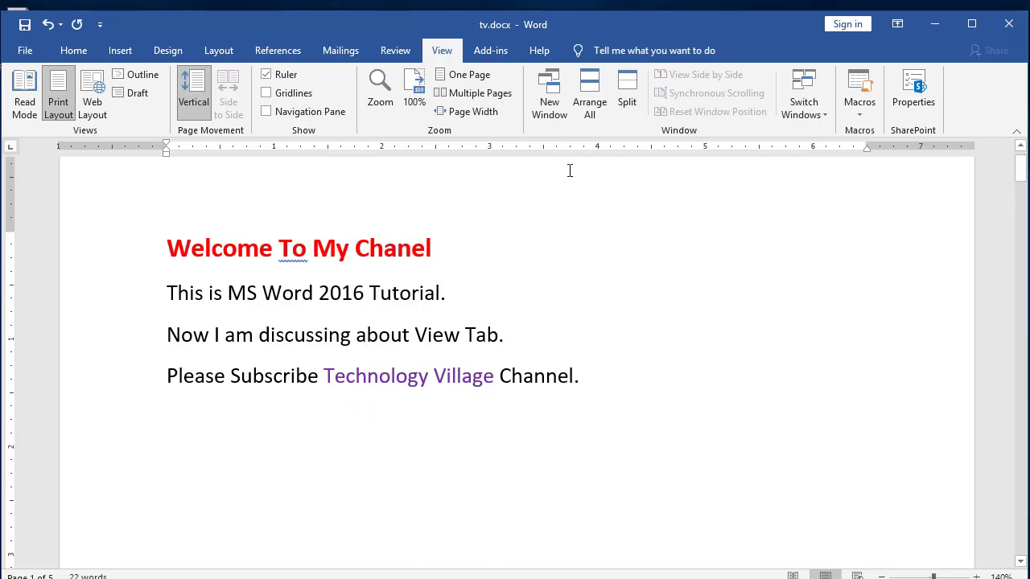
# Split tv.docx into two panes and scroll each pane to the red Welcome heading.
pyautogui.click(626, 97)
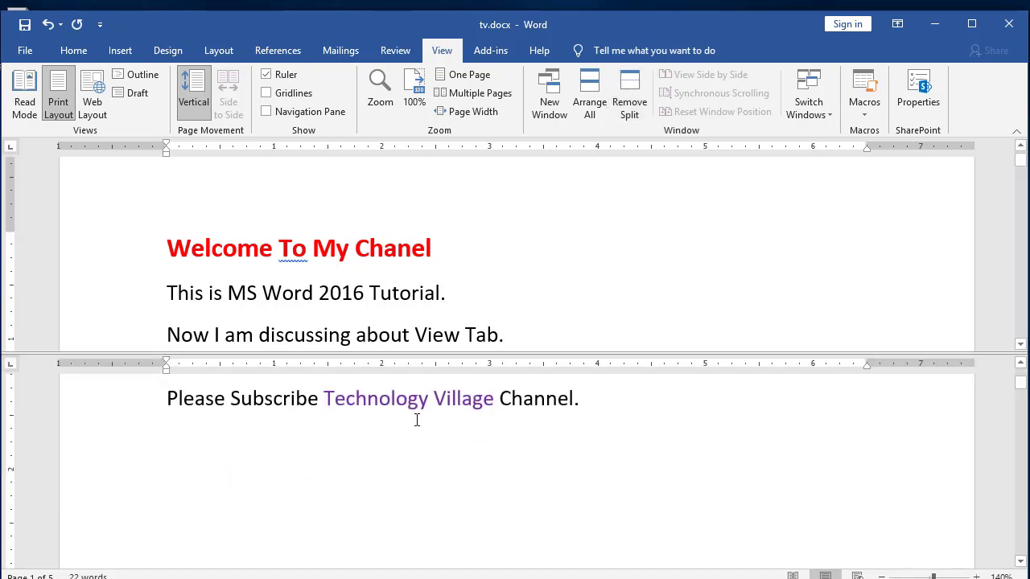
pyautogui.scroll(3, 423, 431)
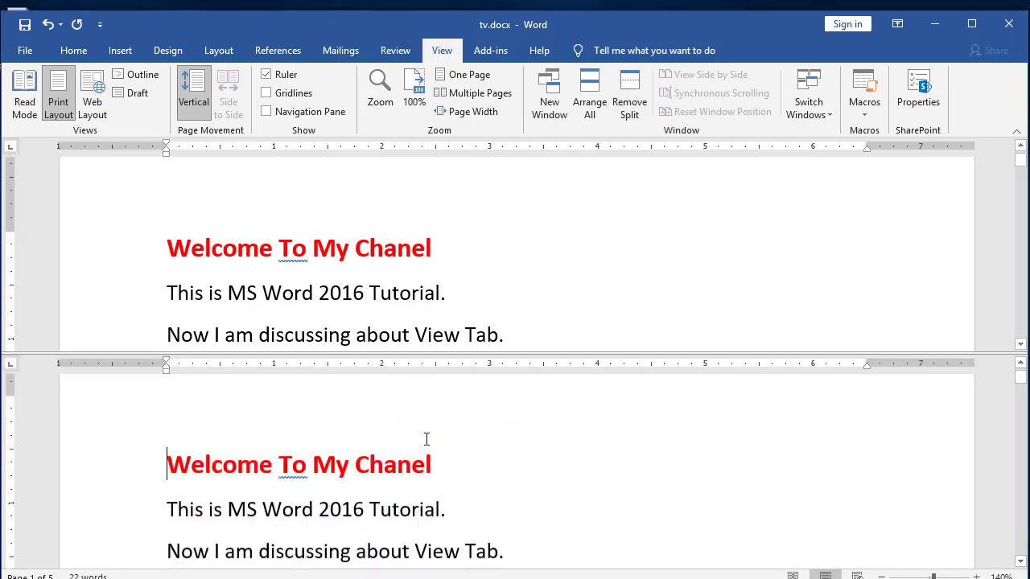
pyautogui.scroll(-5, 378, 273)
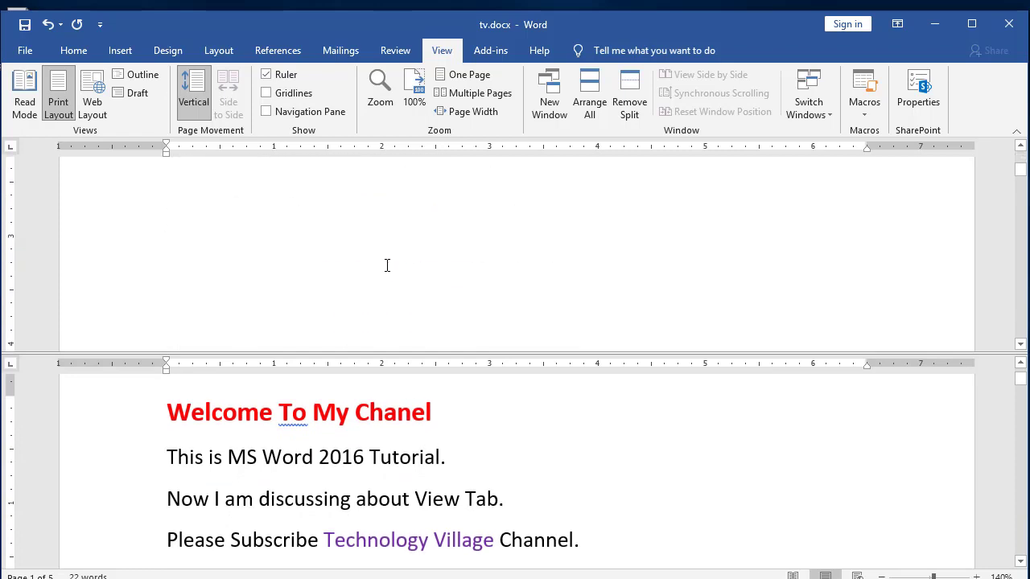
pyautogui.scroll(3, 386, 263)
pyautogui.scroll(2, 386, 264)
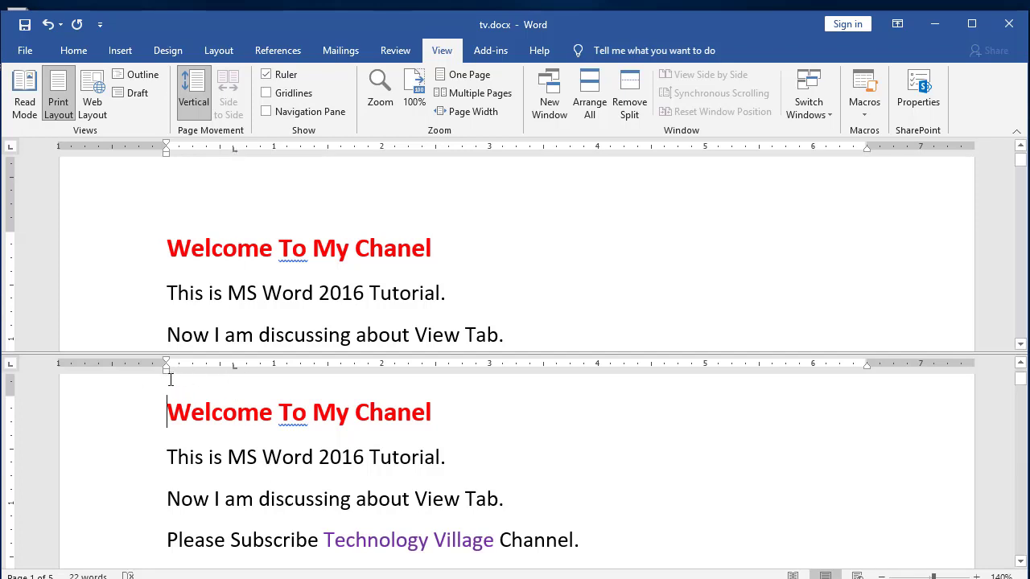
# Move the heading's first-line indent about 1 inch right and back, then raise the pane divider slightly.
pyautogui.moveTo(166, 367); pyautogui.dragTo(310, 369)
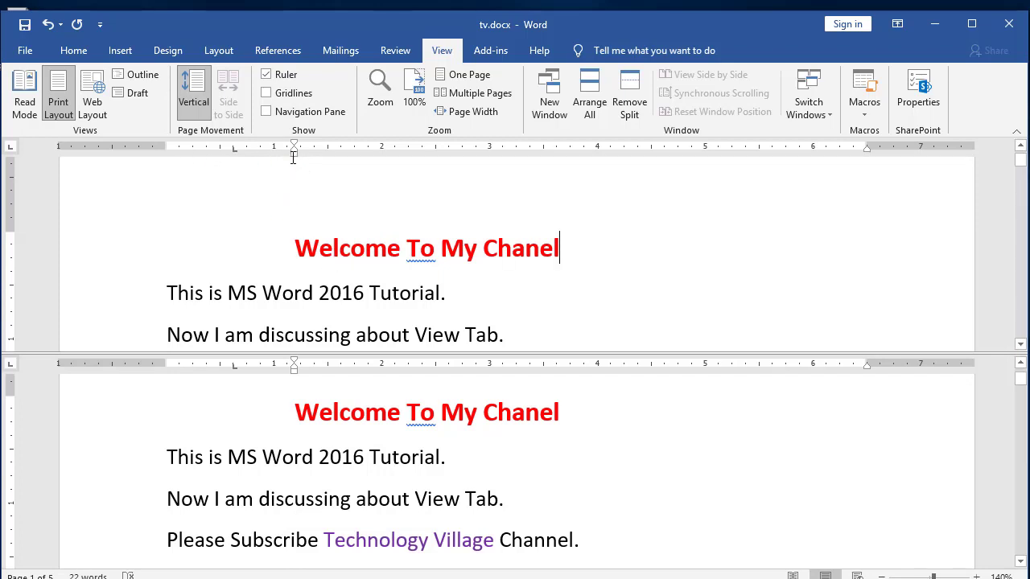
pyautogui.moveTo(294, 156); pyautogui.dragTo(166, 156)
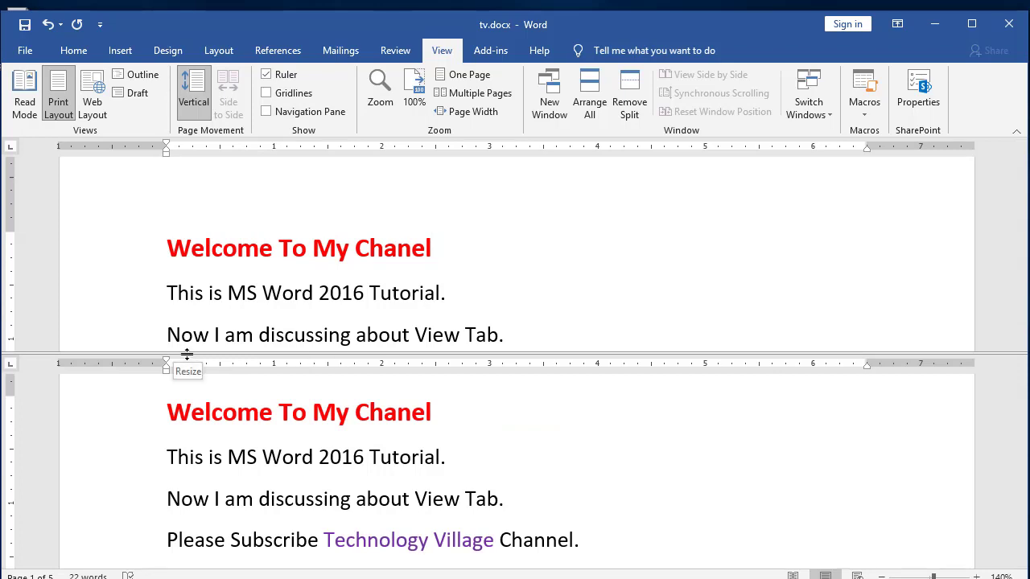
pyautogui.moveTo(188, 354)
pyautogui.mouseDown()
pyautogui.moveTo(186, 236)
pyautogui.moveTo(190, 347)
pyautogui.mouseUp()
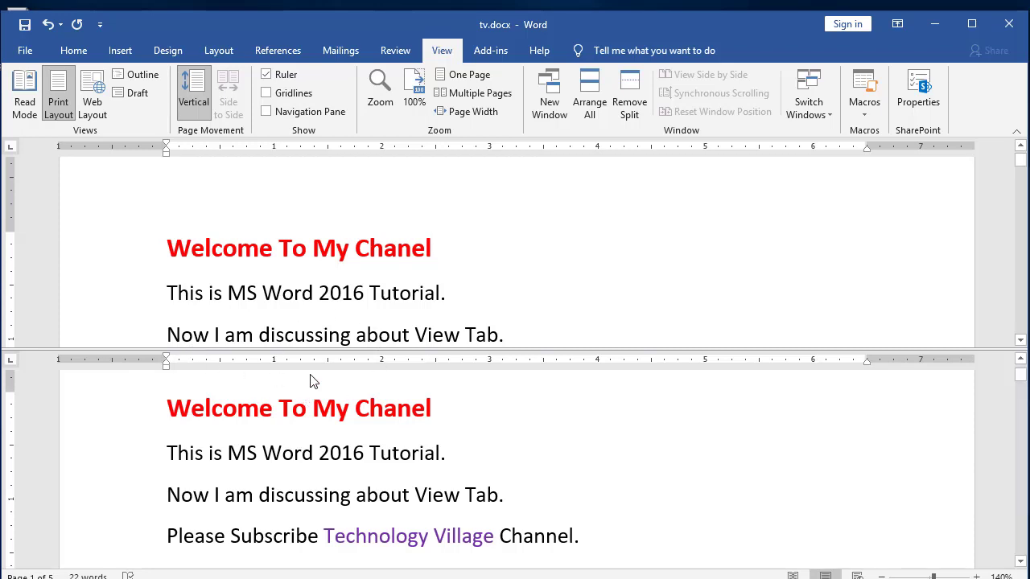
# Remove the split and show the tv.docx properties on the Info page: 11.8KB, 5 pages, 22 words.
pyautogui.click(634, 103)
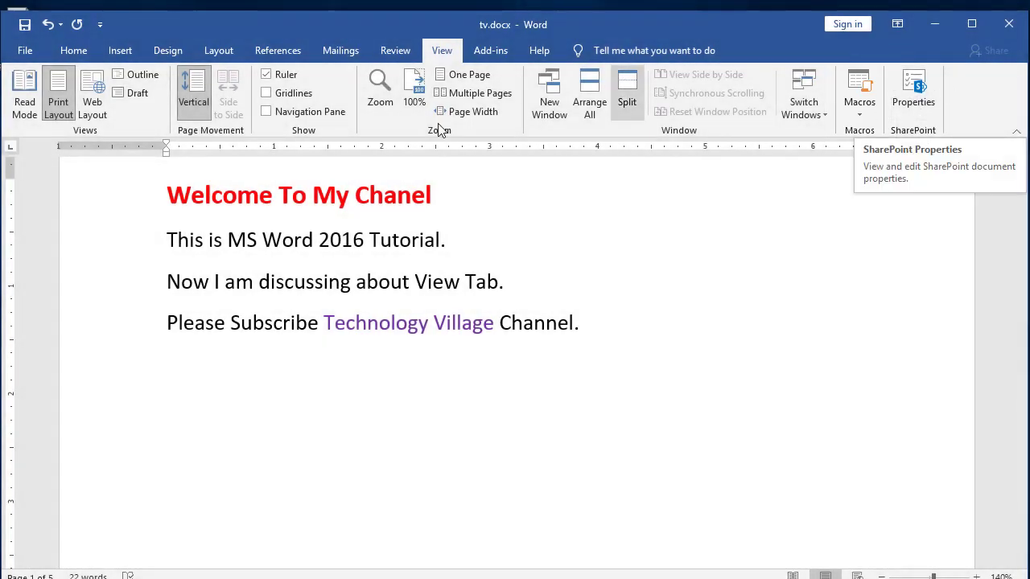
pyautogui.click(901, 88)
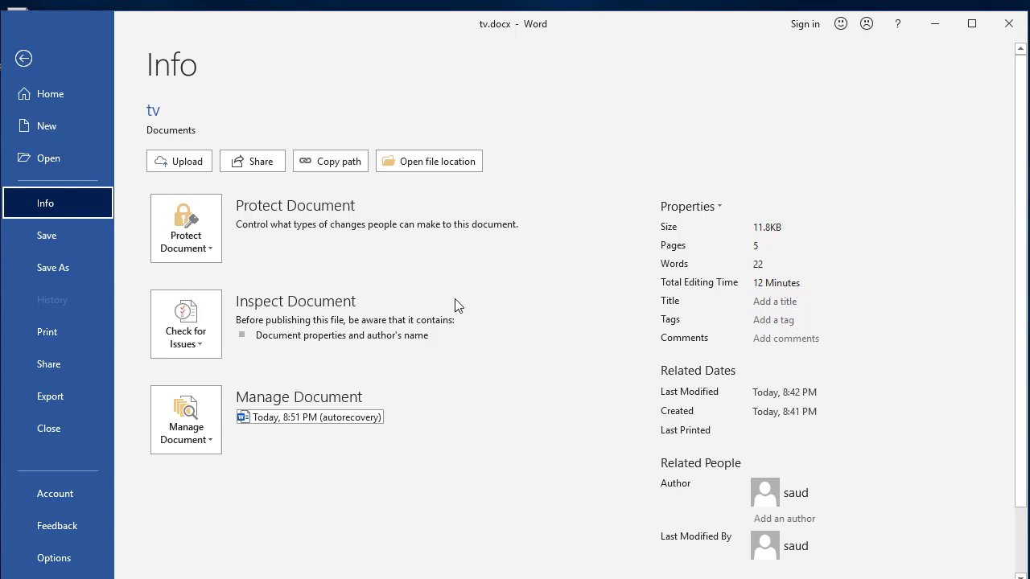
# Leave the Info page and return to tv.docx on the View tab.
pyautogui.click(33, 60)
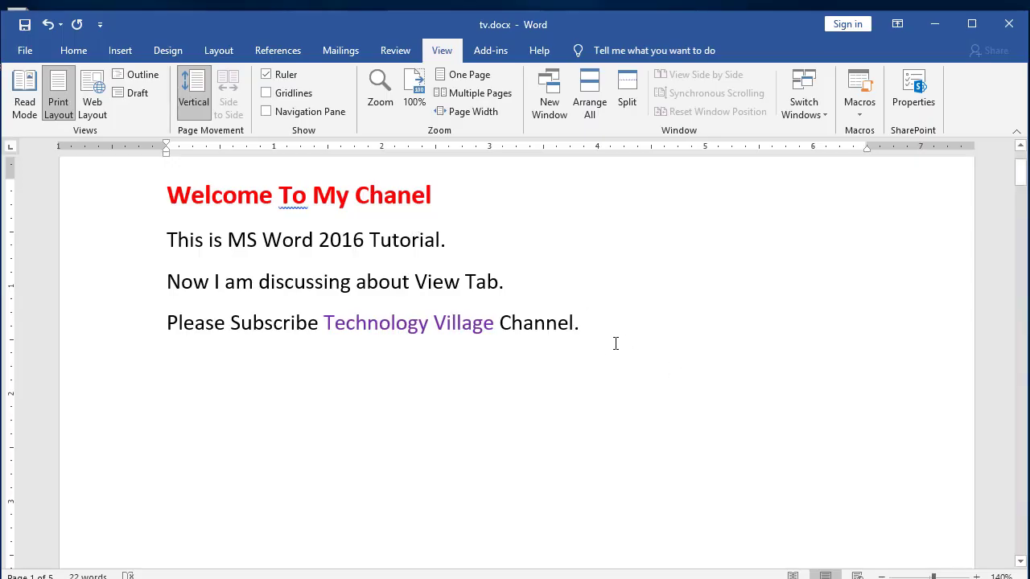